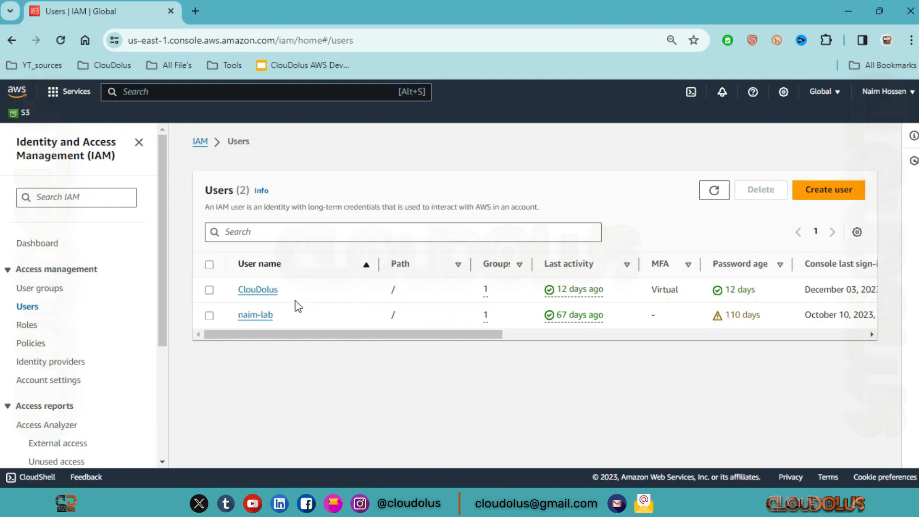
Open the IAM user CloudDolus and start creating an access key for it
click(254, 289)
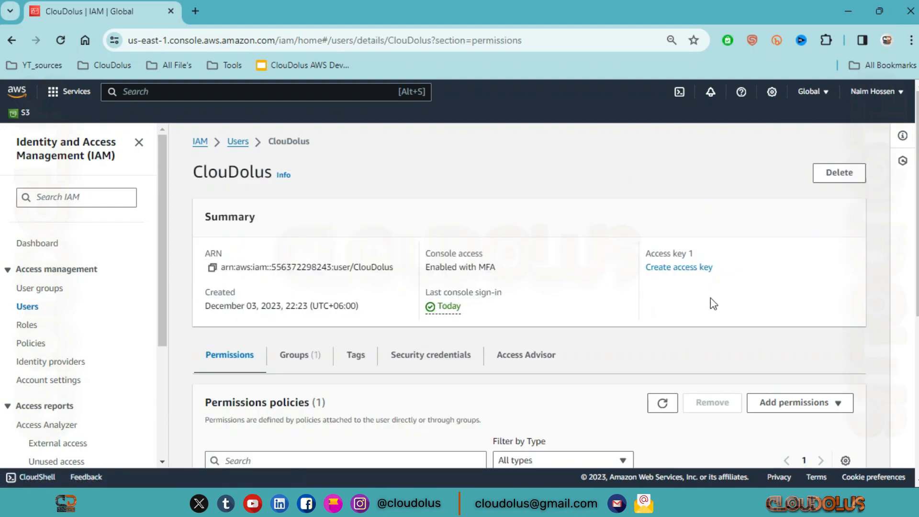
scroll(710, 303, down, 3)
scroll(710, 303, up, 3)
drag(624, 229, 724, 289)
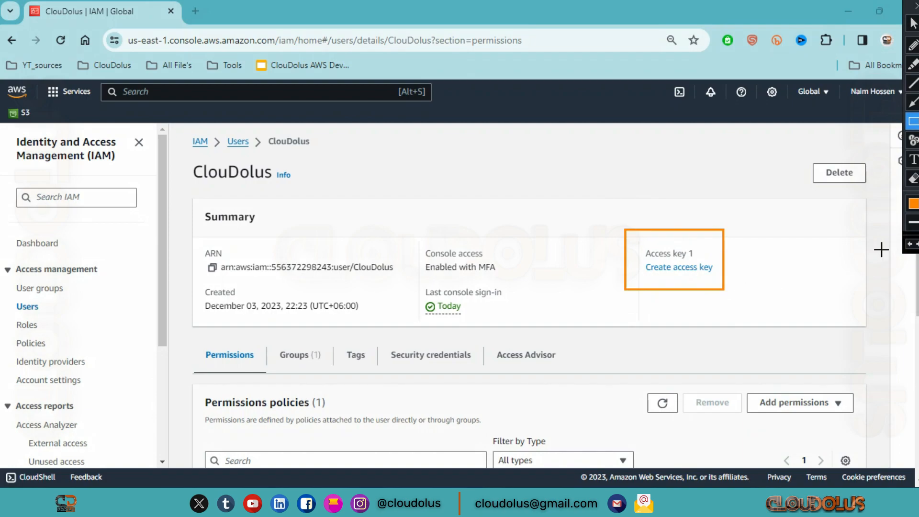
click(909, 244)
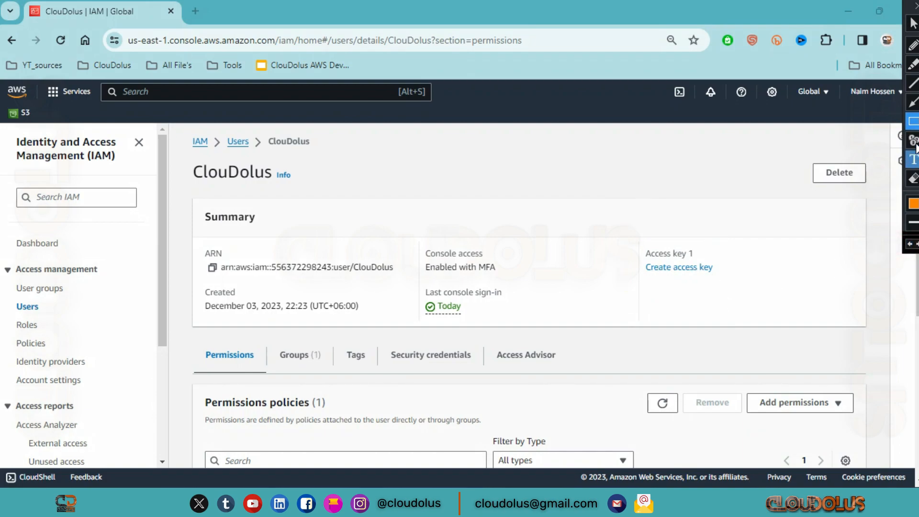
click(913, 23)
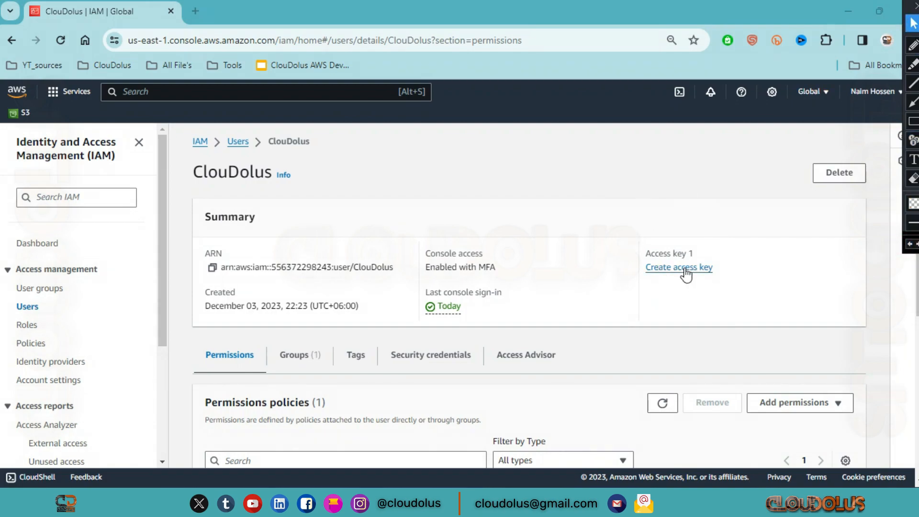
click(683, 268)
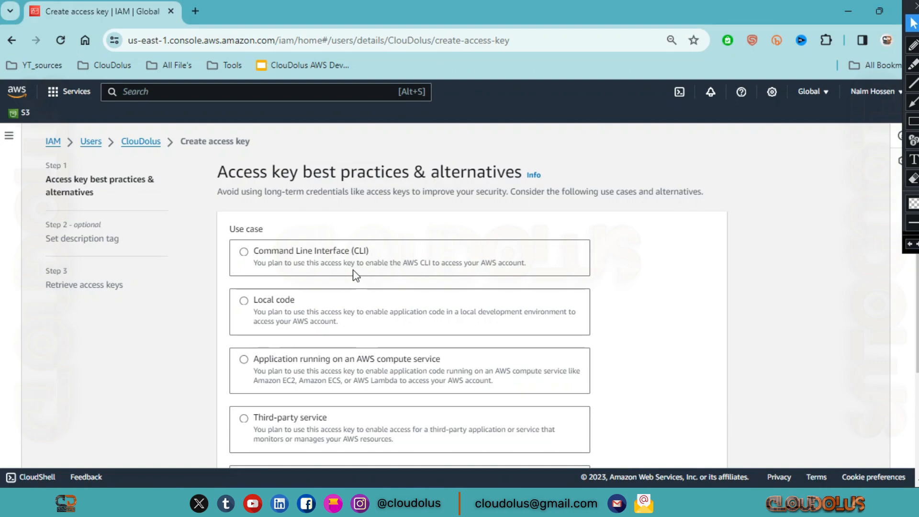
Review the use case options offered for the new access key, from Command Line Interface to Other
scroll(356, 276, down, 2)
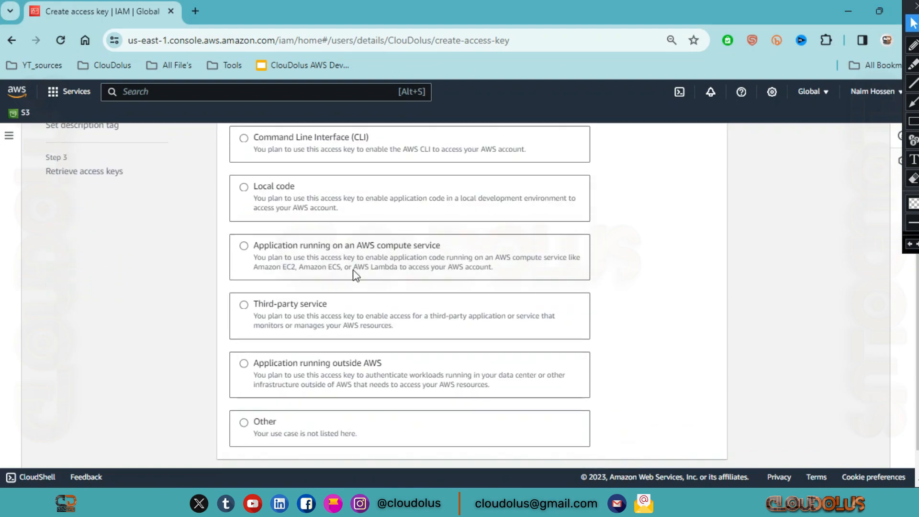
scroll(354, 273, up, 2)
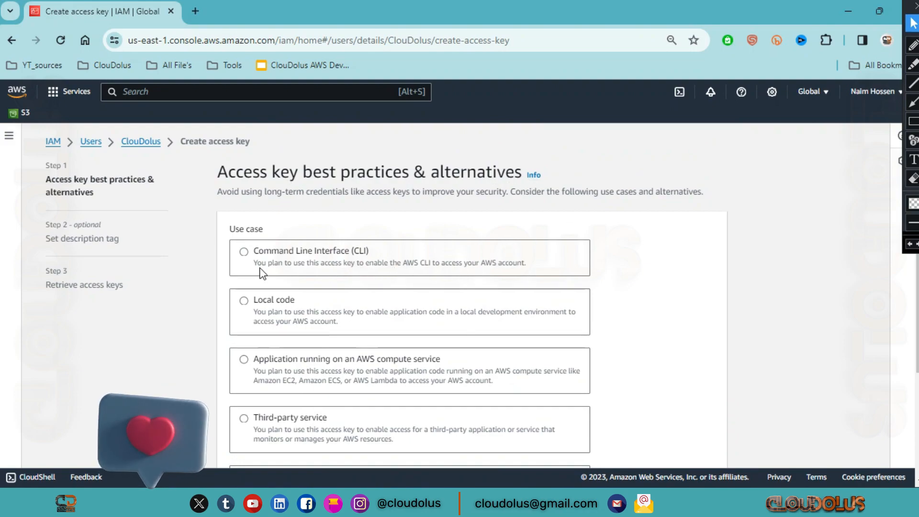
scroll(289, 290, down, 2)
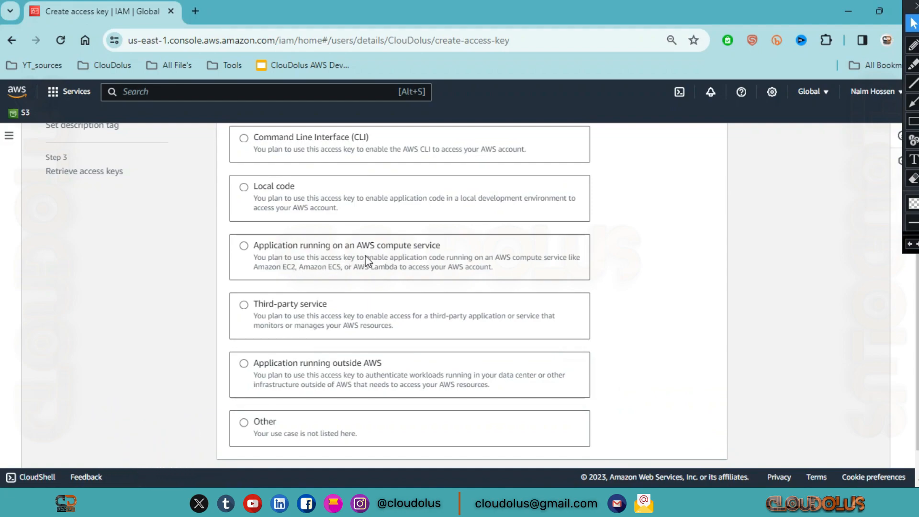
scroll(337, 274, down, 1)
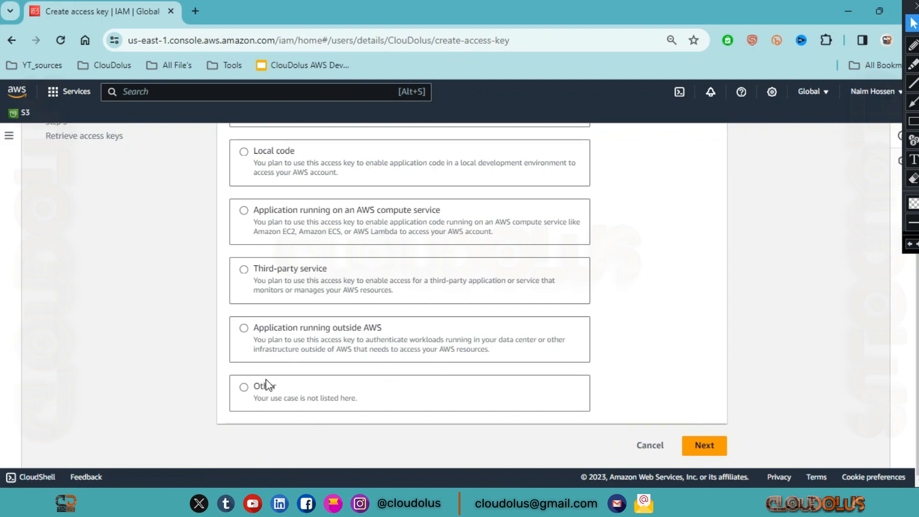
scroll(419, 358, up, 3)
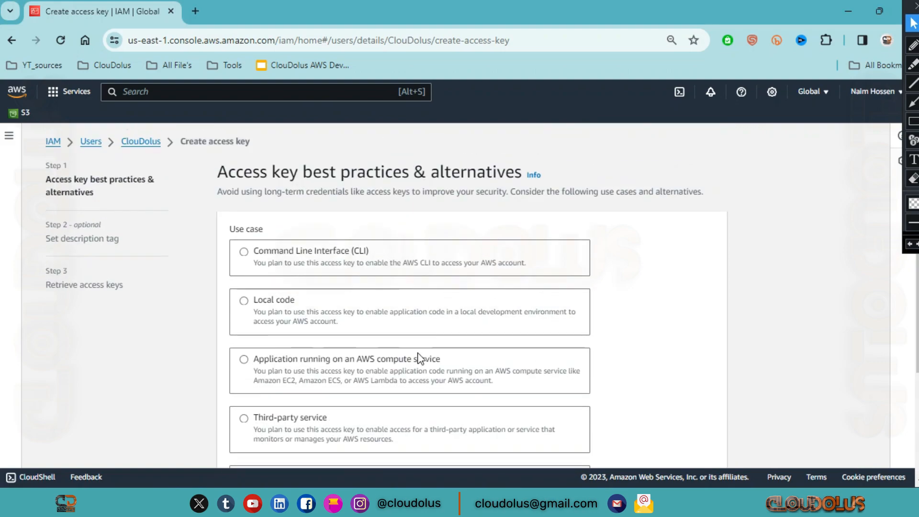
scroll(393, 321, down, 3)
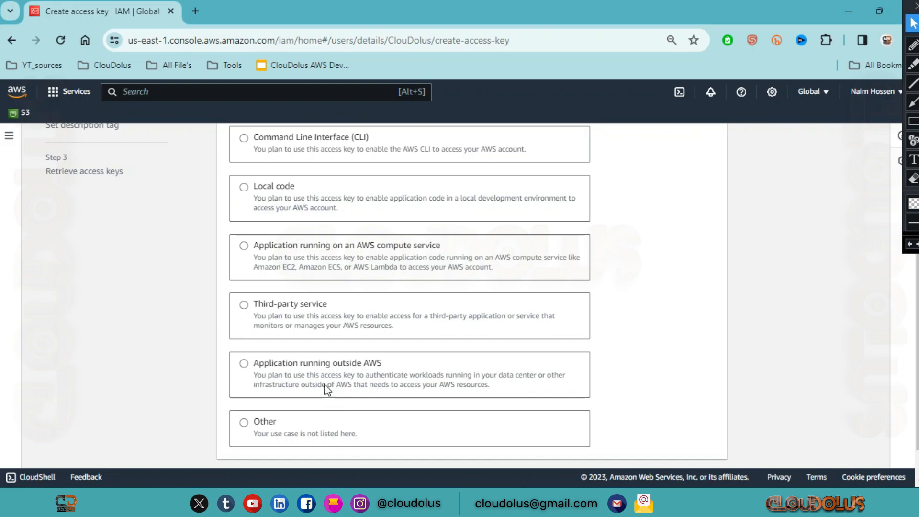
scroll(459, 352, down, 1)
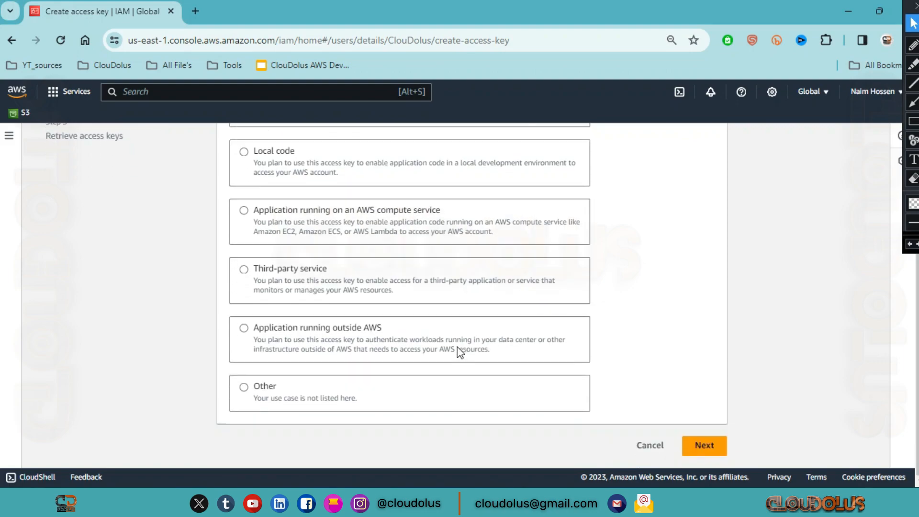
scroll(459, 345, up, 3)
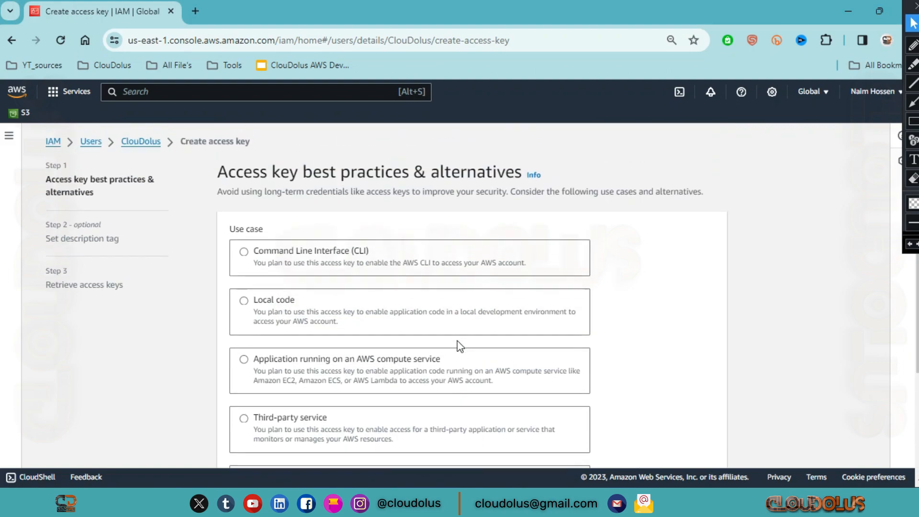
Choose Command Line Interface (CLI) as the use case, acknowledge the recommendation and proceed to the description tag
click(251, 258)
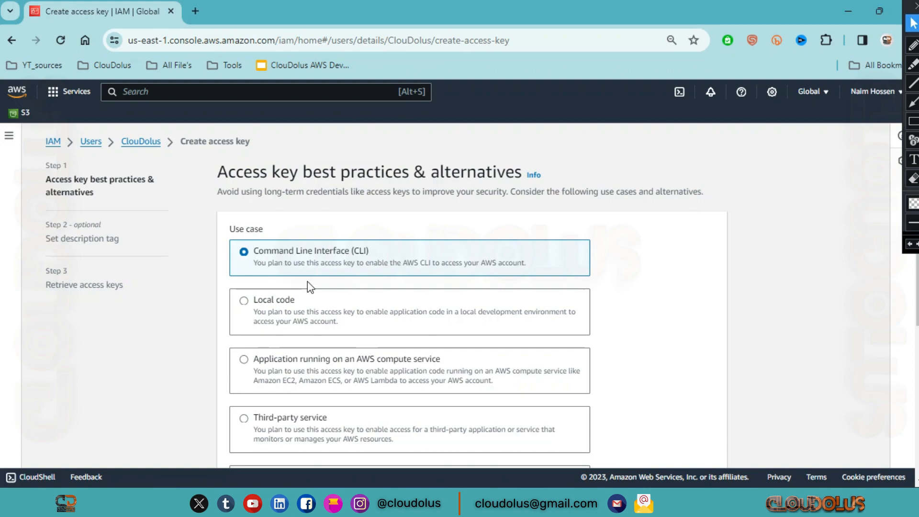
scroll(308, 282, down, 5)
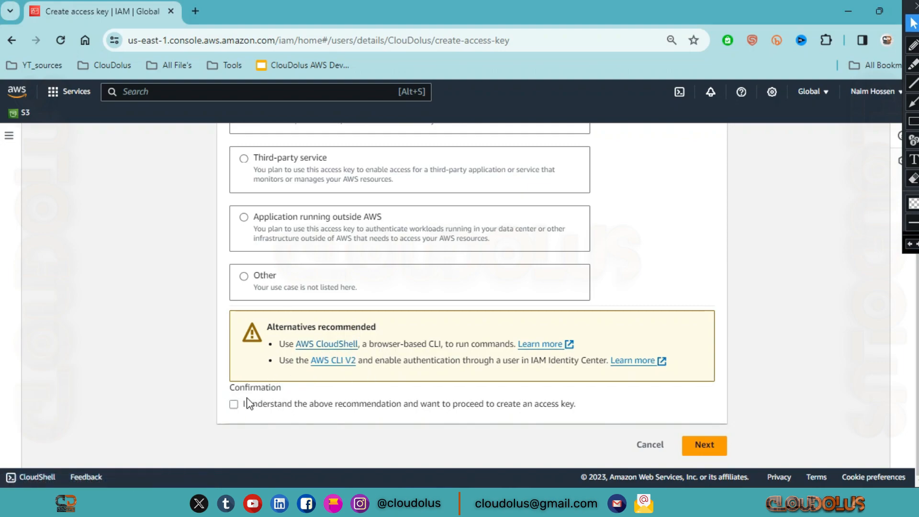
click(233, 404)
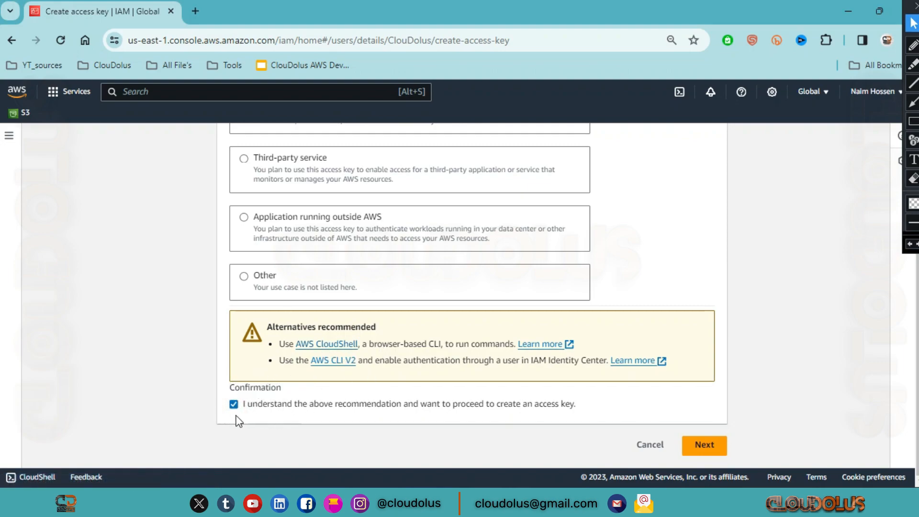
click(701, 449)
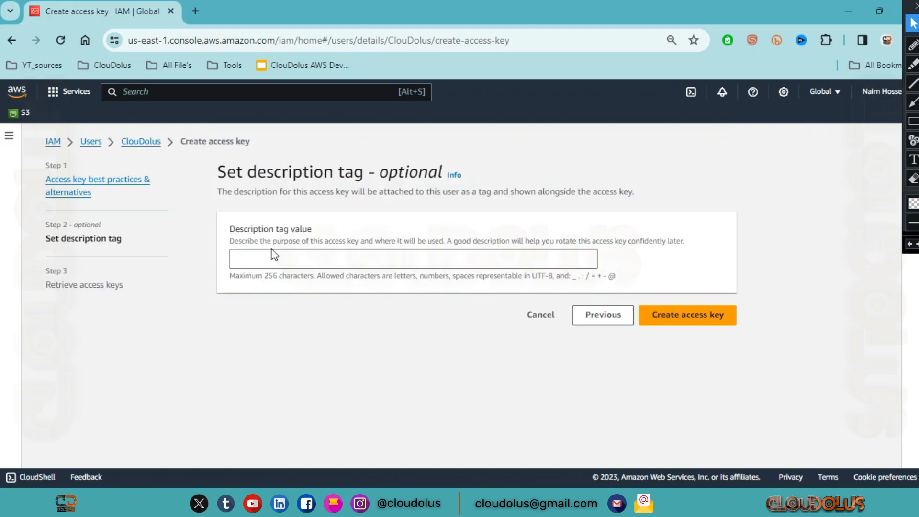
Create the access key with the description tag "Just demo test cli" and download its .csv file
click(324, 257)
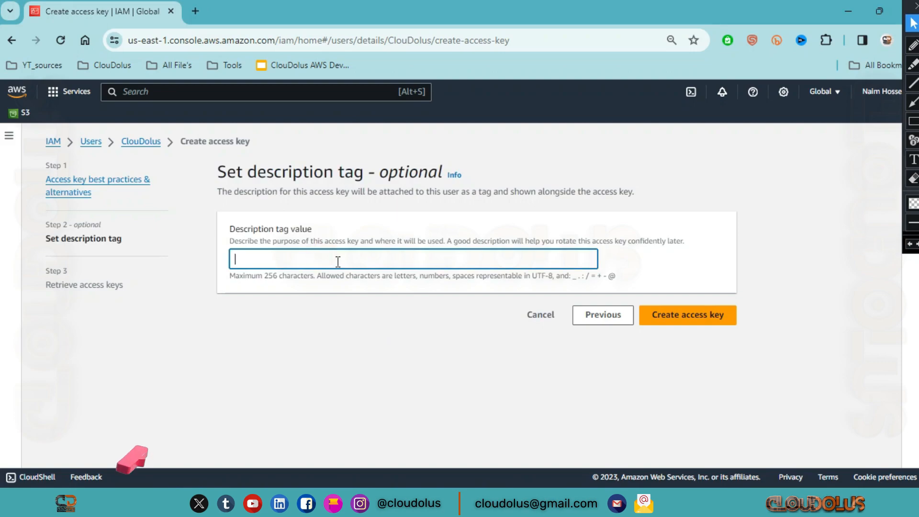
text(Just demo test cli)
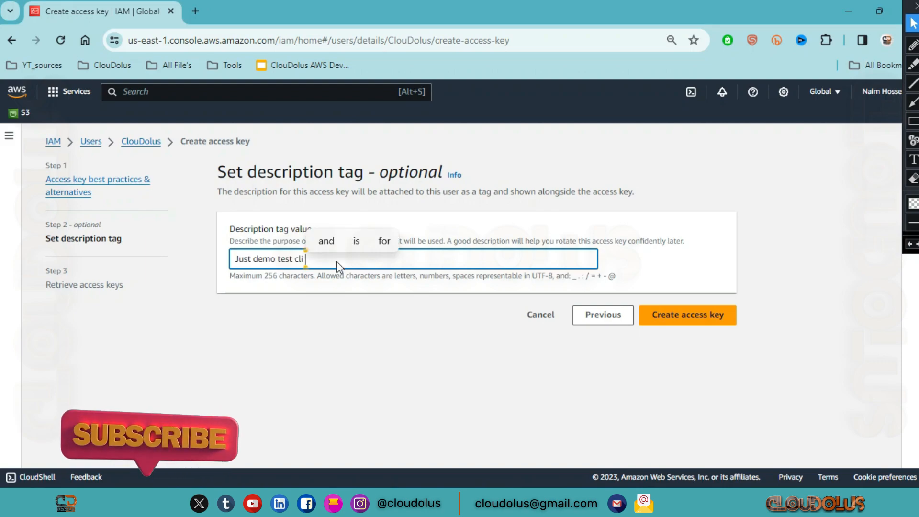
click(423, 289)
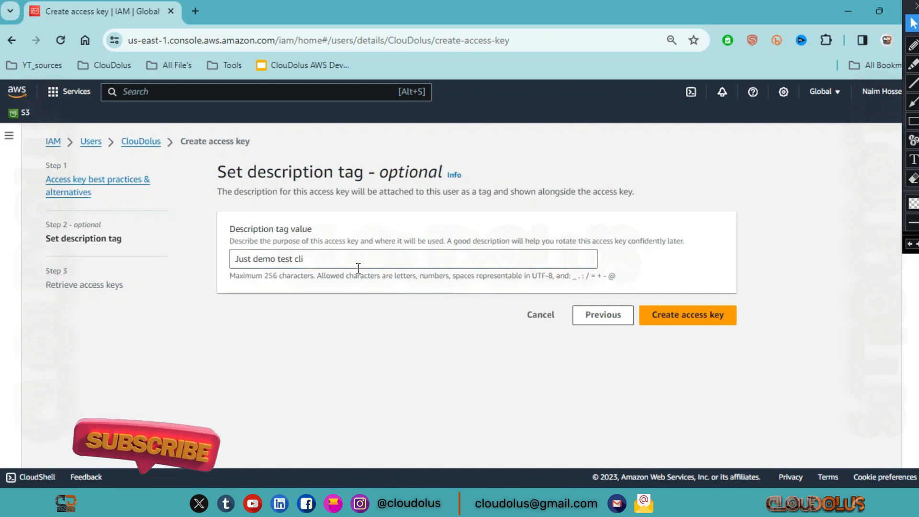
click(686, 327)
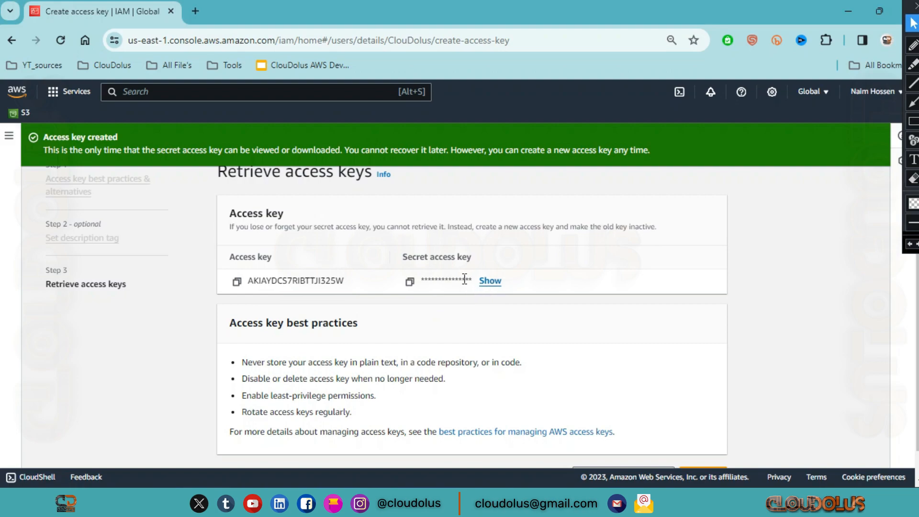
scroll(464, 279, down, 1)
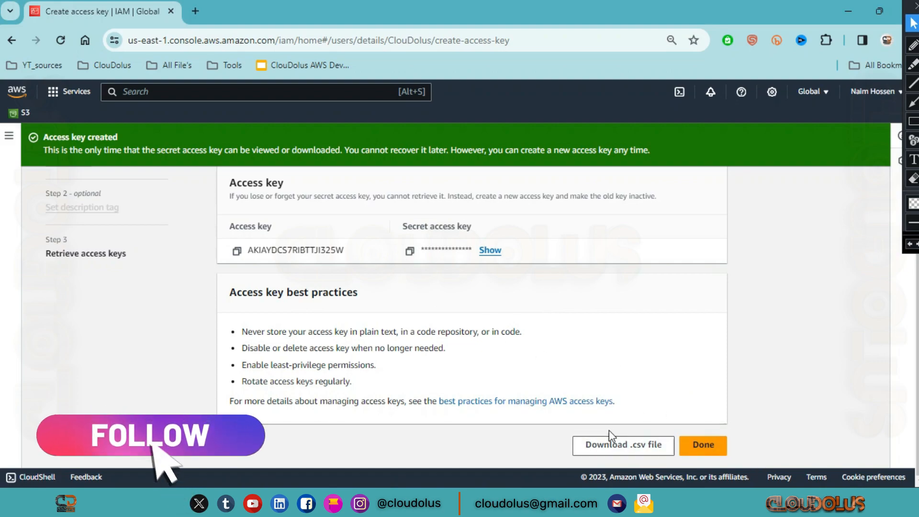
click(616, 456)
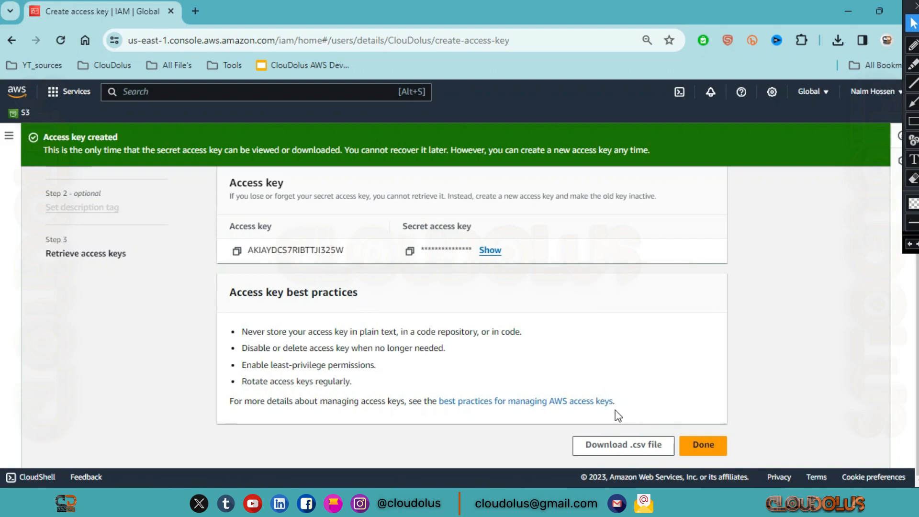
Copy the new access key ID into the blank Notepad document and begin a new line below it
click(410, 251)
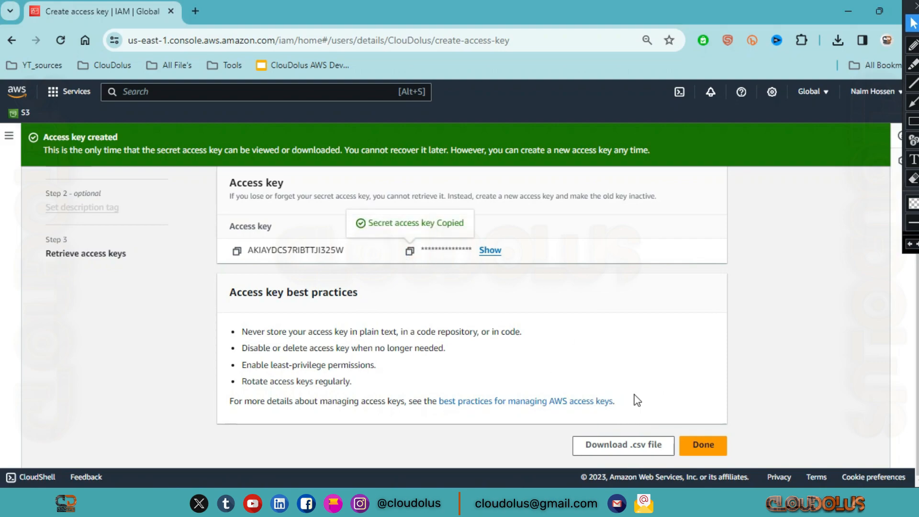
click(238, 253)
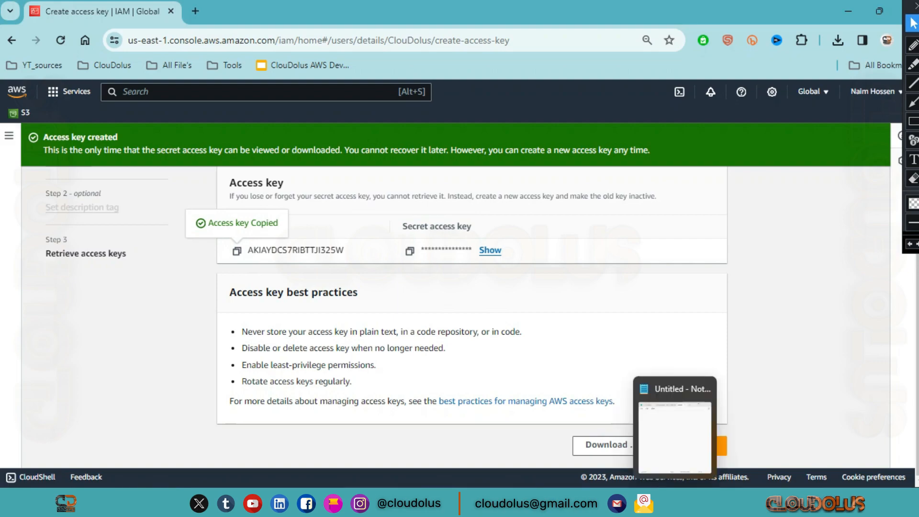
click(675, 503)
key(ctrl+v)
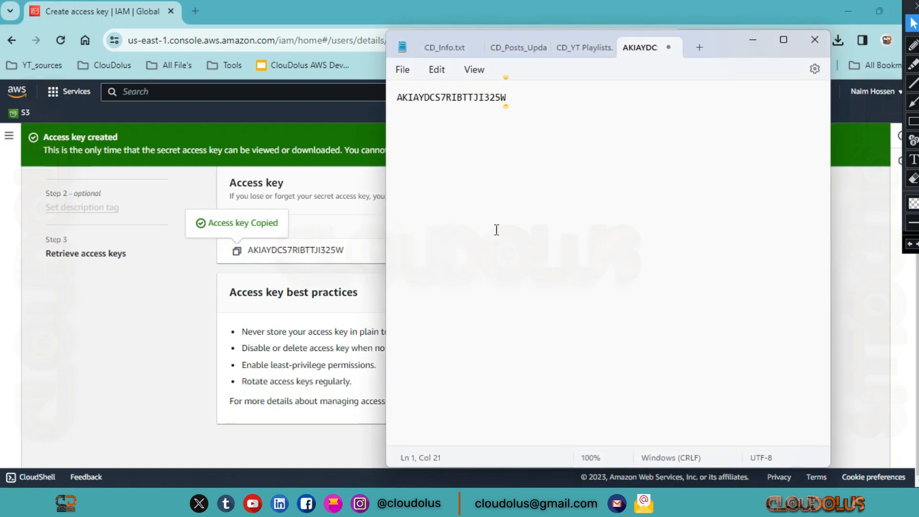
key(Return)
Copy the secret access key onto the second line of the Notepad document and minimize Notepad
click(178, 300)
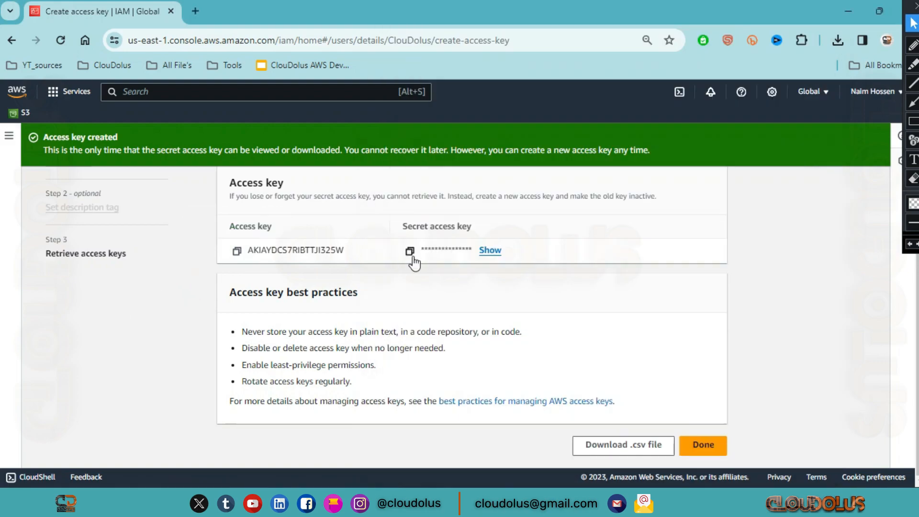
click(409, 250)
click(676, 502)
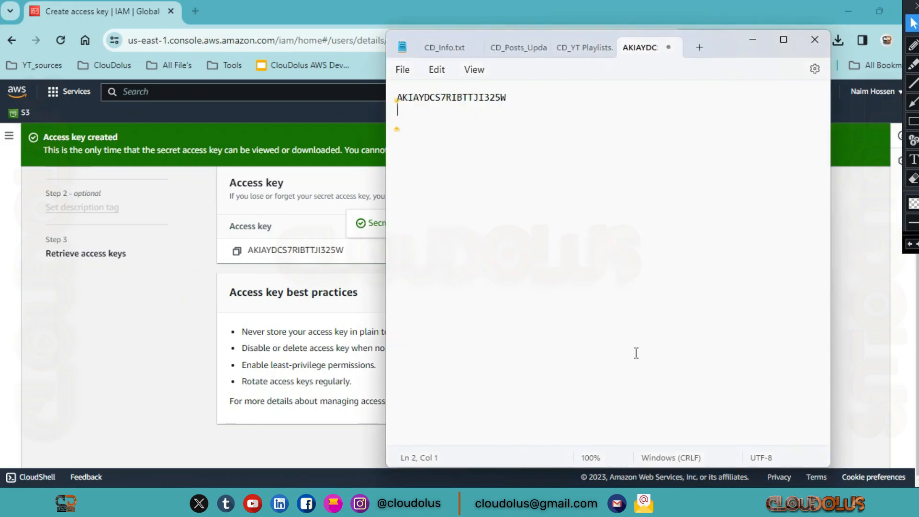
key(ctrl+v)
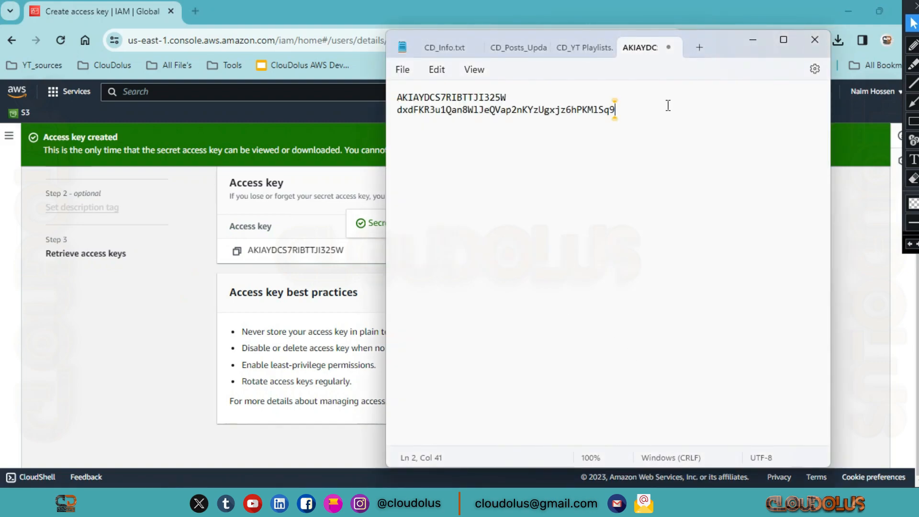
click(752, 40)
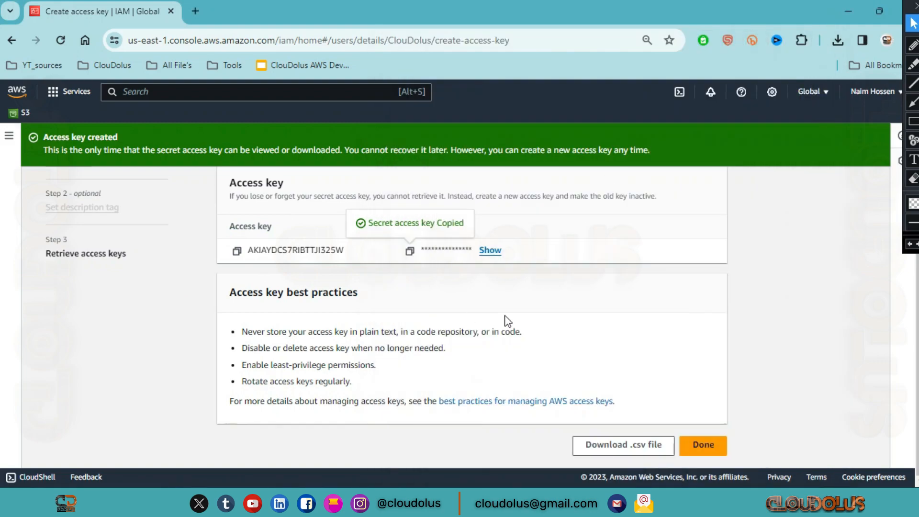
Finish the access key creation, collapse the IAM navigation and look over the user's details and security credentials
click(703, 446)
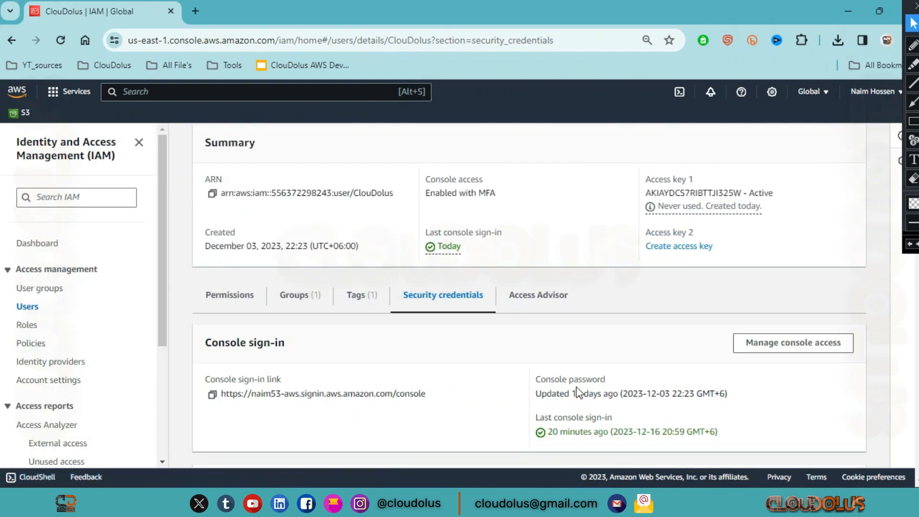
scroll(577, 392, up, 2)
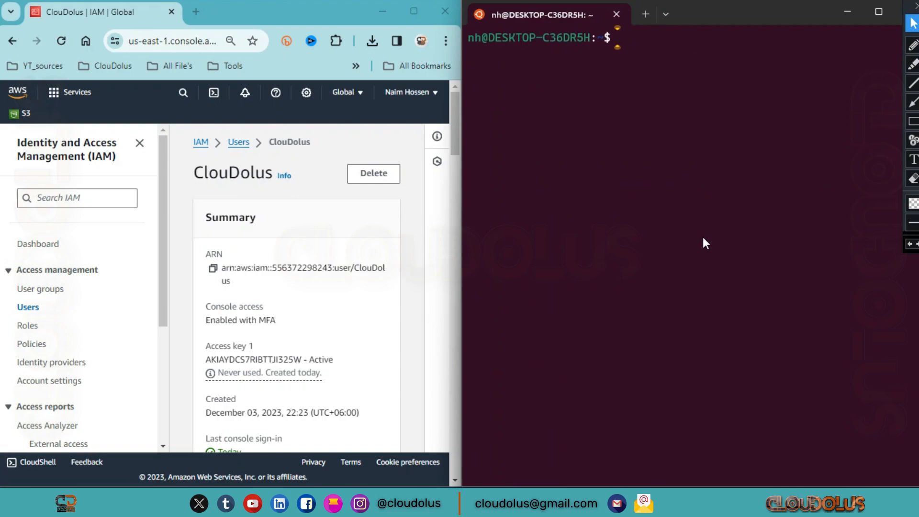
click(140, 144)
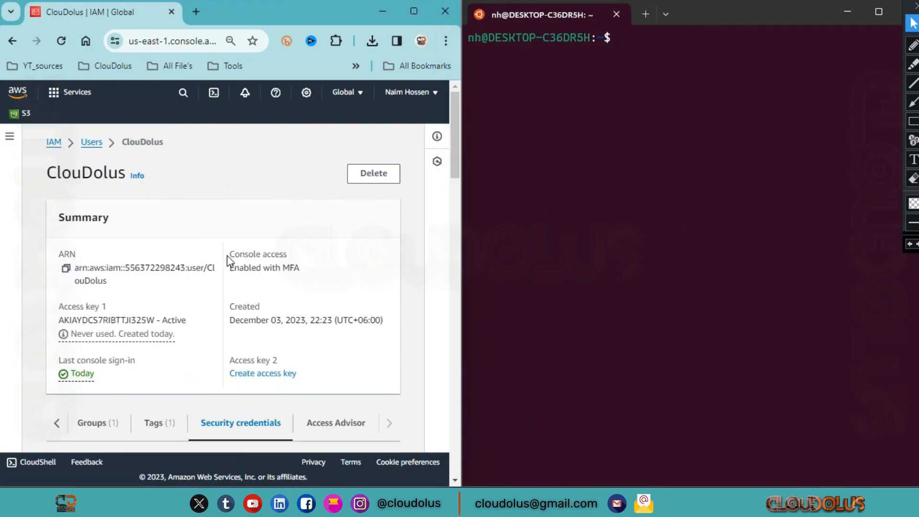
scroll(231, 272, down, 2)
scroll(231, 271, down, 2)
scroll(232, 268, up, 5)
Check the installed AWS CLI version with aws --version in the Ubuntu terminal and clear the screen
click(593, 182)
text(aws )
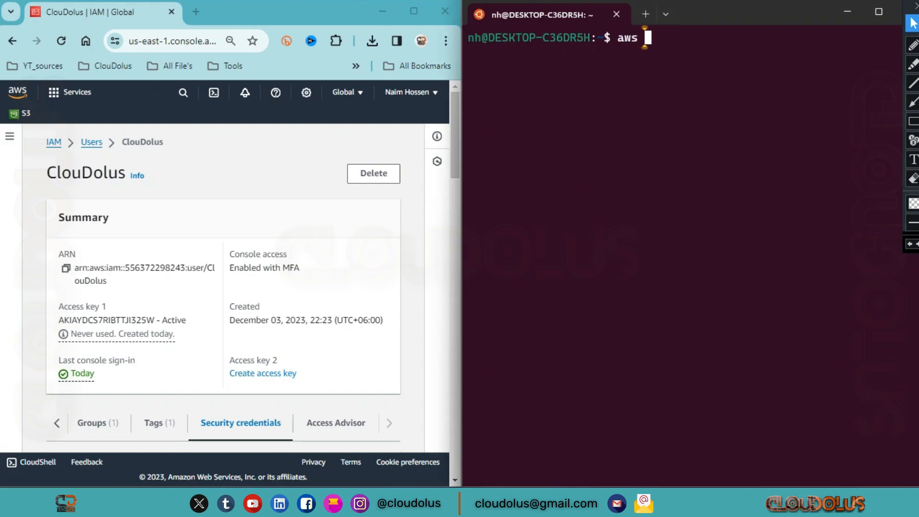
text(--ver)
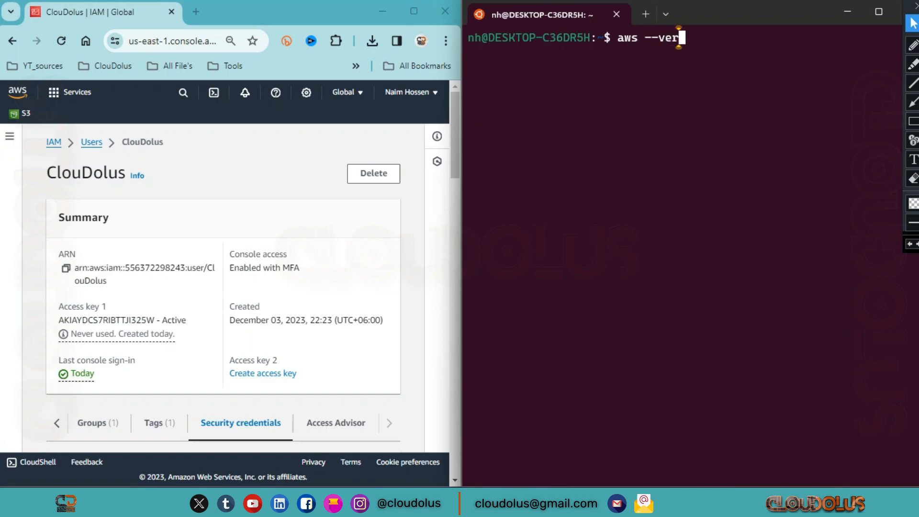
text(sion)
key(Return)
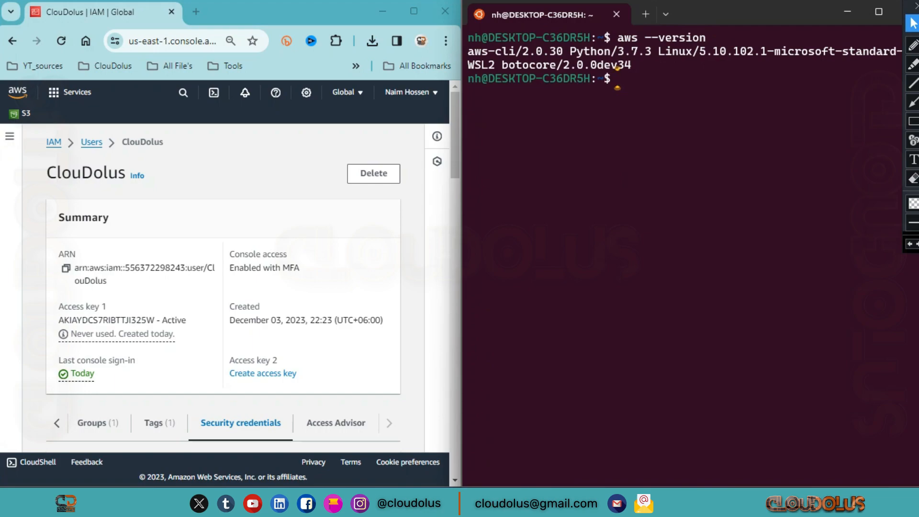
key(ctrl+l)
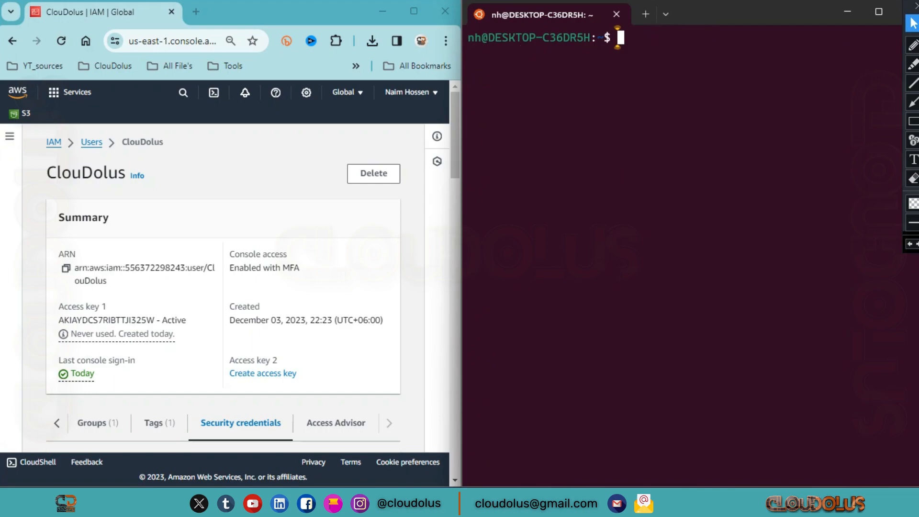
Start aws configure in the terminal and supply the AWS access key ID copied from the Notepad document
text(aws configure)
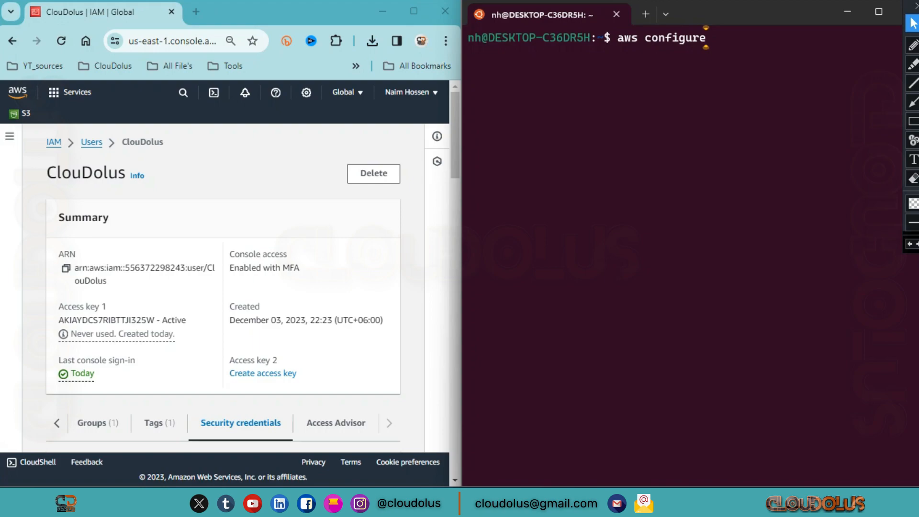
key(Return)
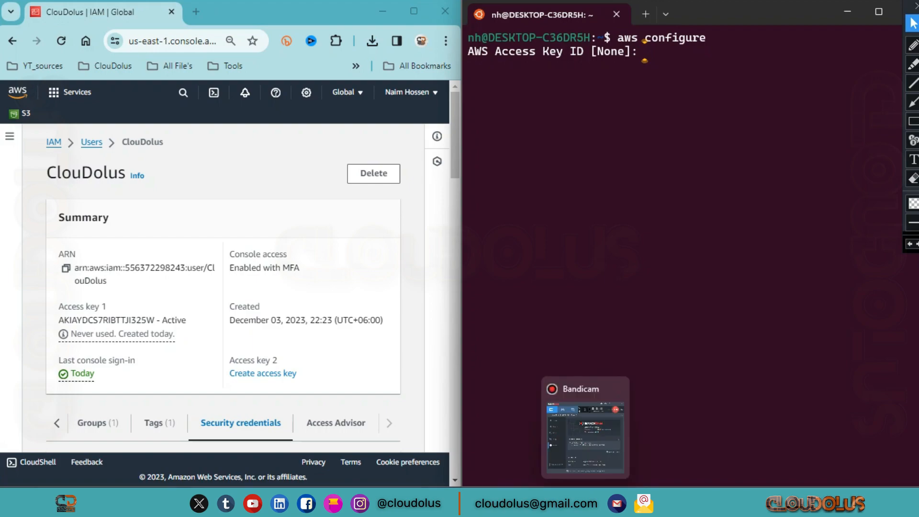
click(703, 502)
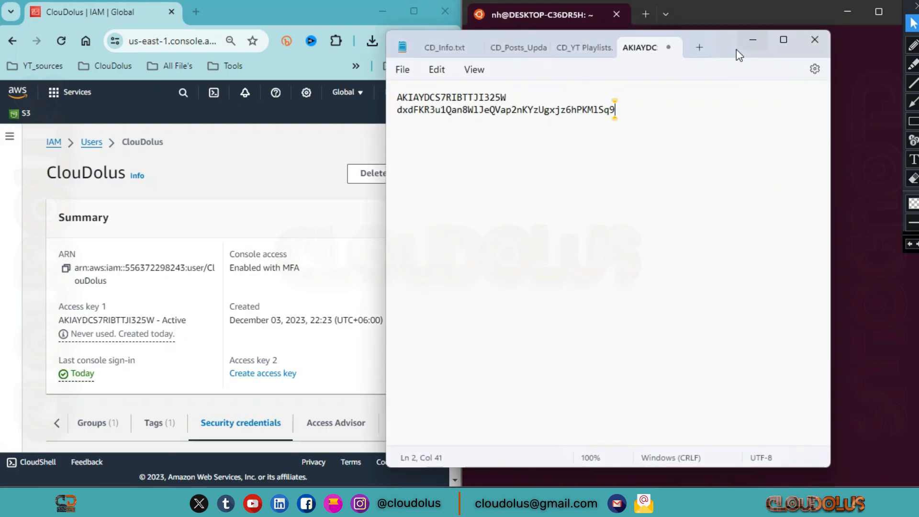
double_click(498, 96)
key(ctrl+c)
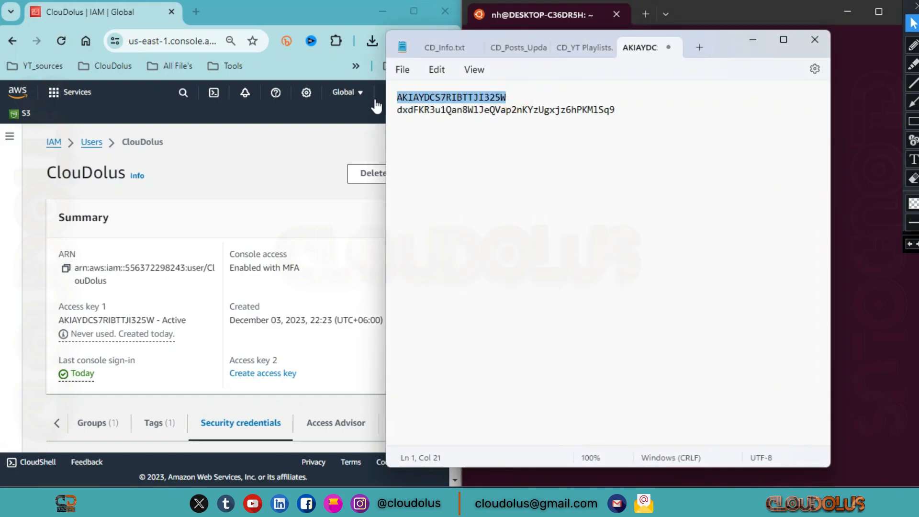
click(720, 18)
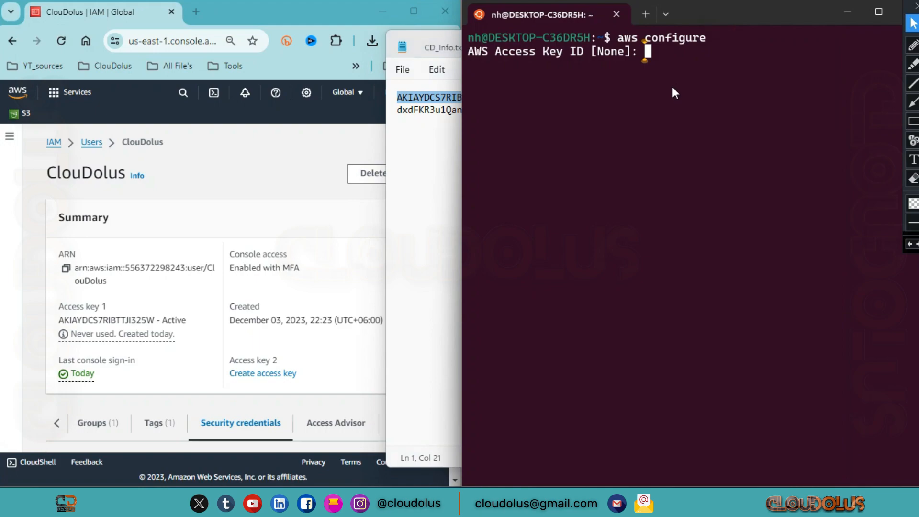
key(ctrl+v)
key(Return)
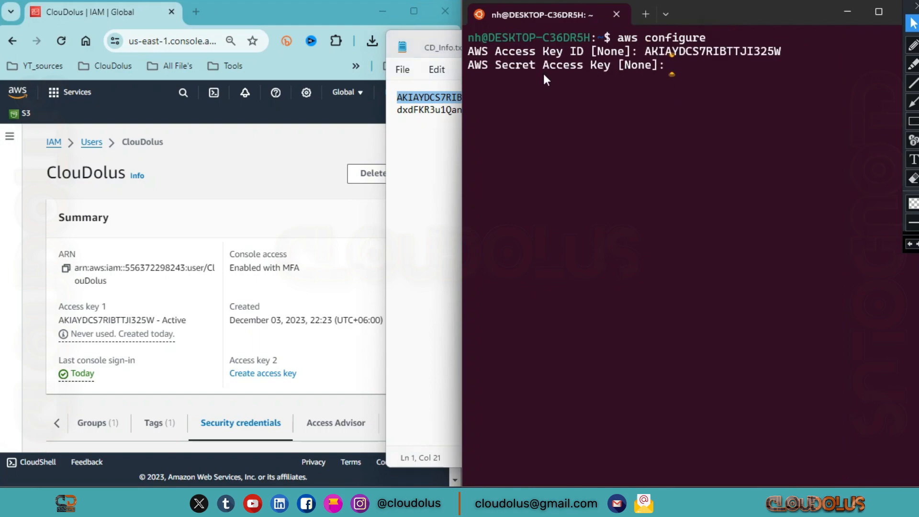
Copy the secret access key from the Notepad document and submit it at the AWS Secret Access Key prompt
click(651, 478)
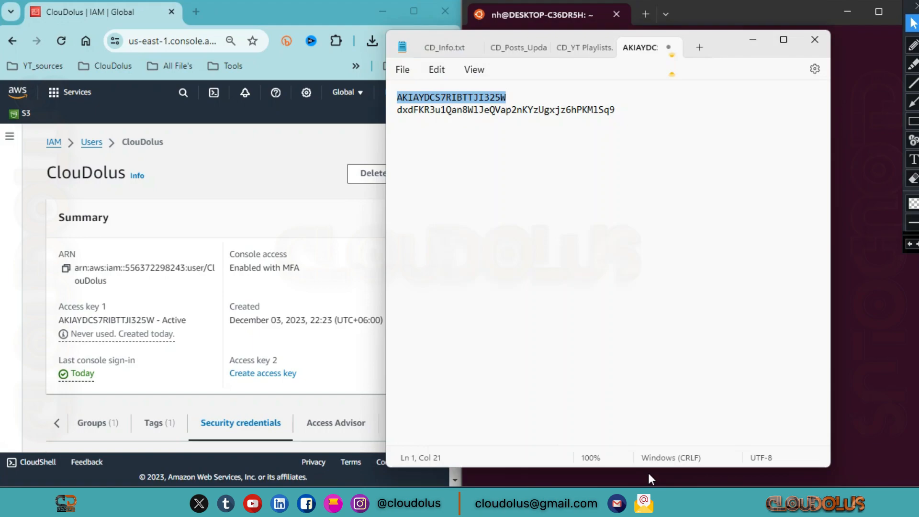
drag(618, 109, 385, 107)
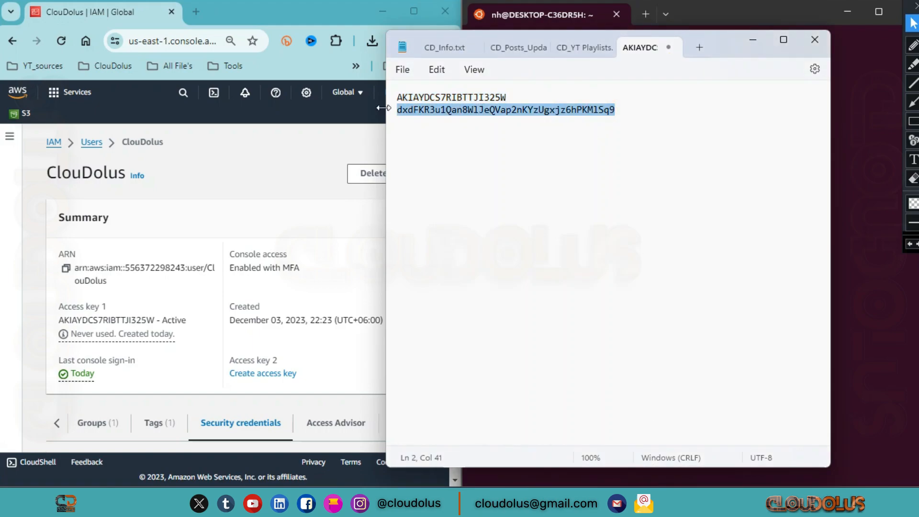
key(ctrl+c)
click(733, 22)
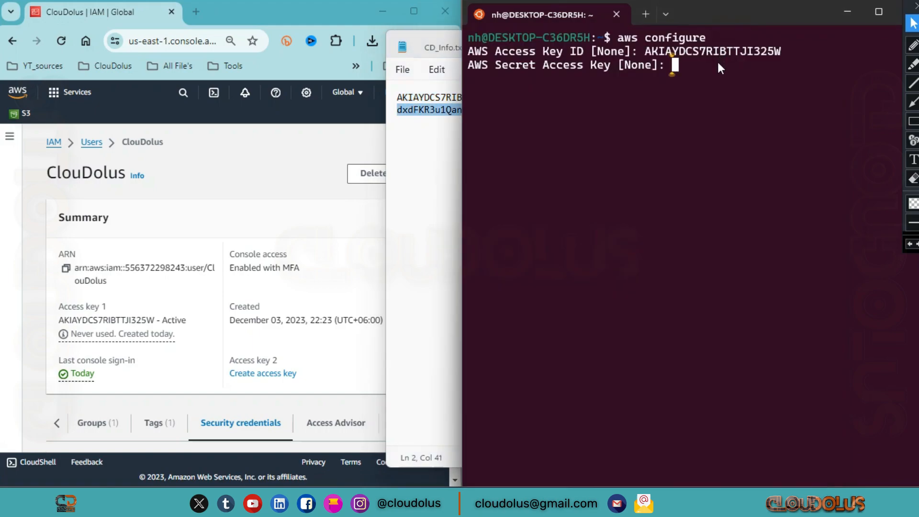
key(ctrl+v)
key(Return)
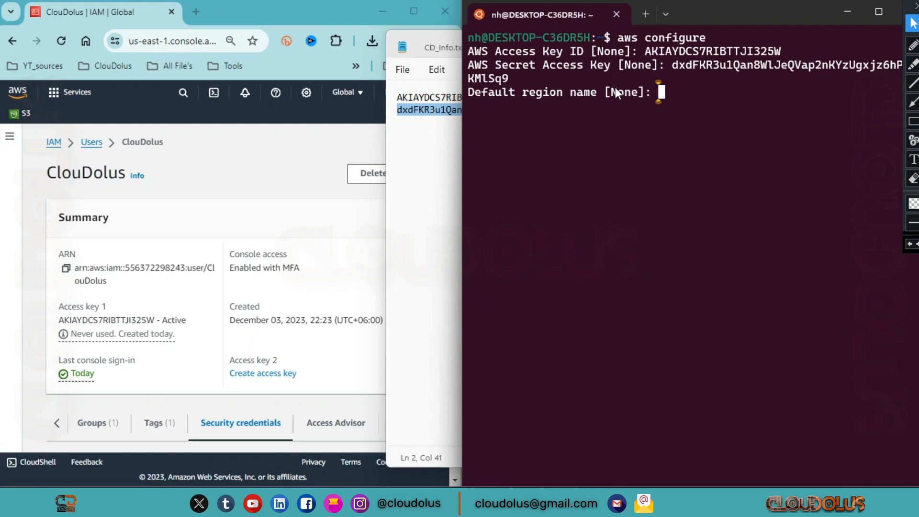
Look up the region codes in the AWS console, set the default region to us-east-1 and accept the default output format
click(356, 93)
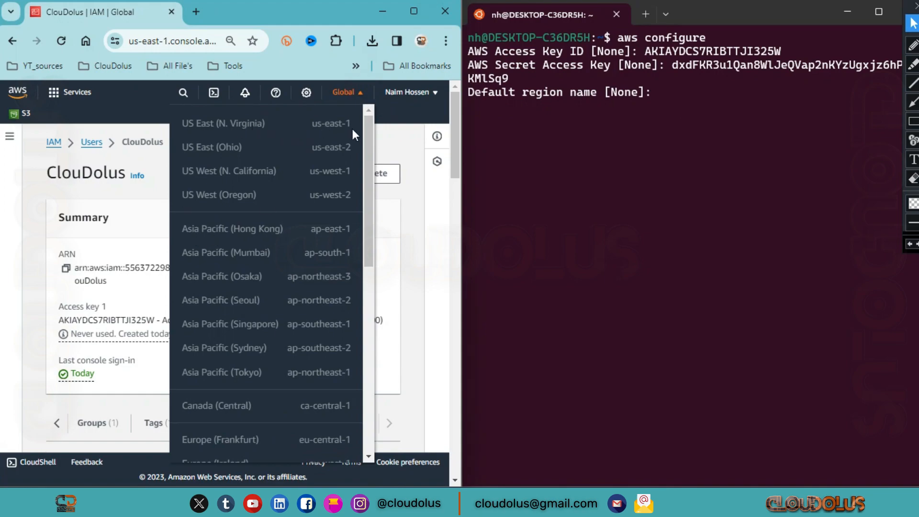
click(676, 90)
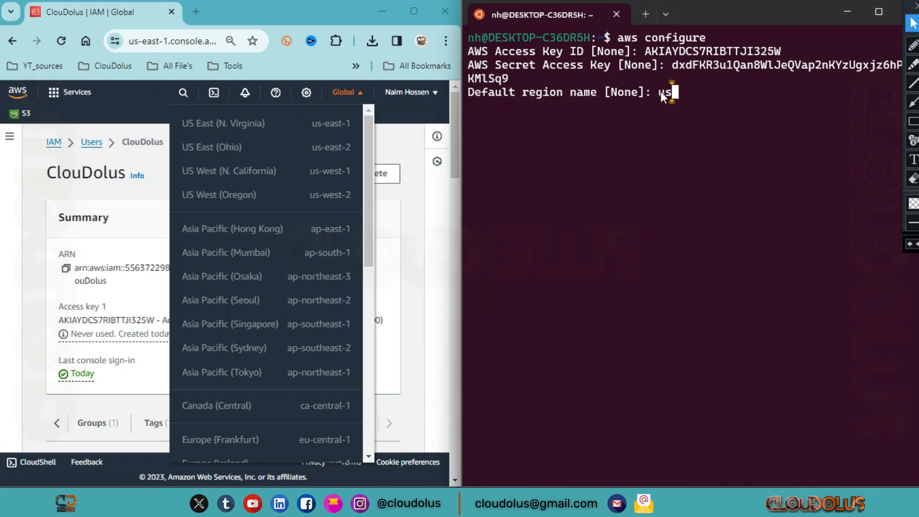
text(us-east-1)
key(Return)
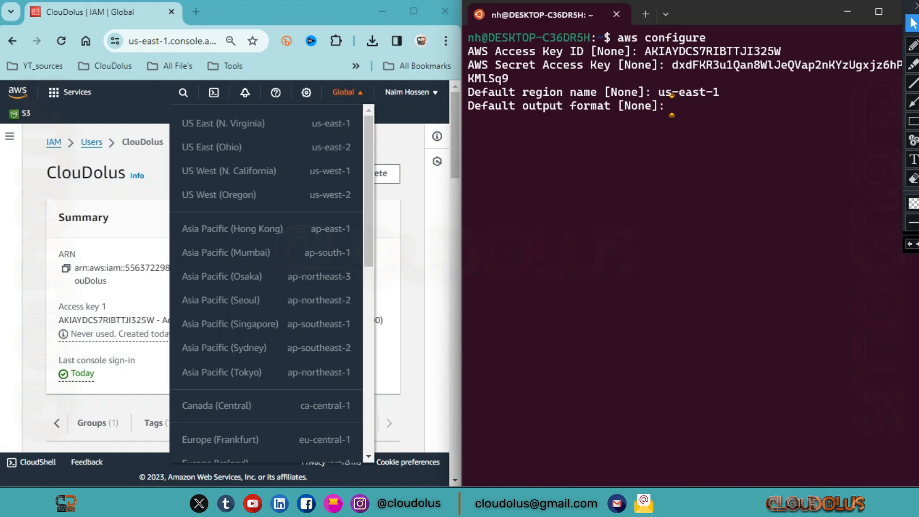
key(Return)
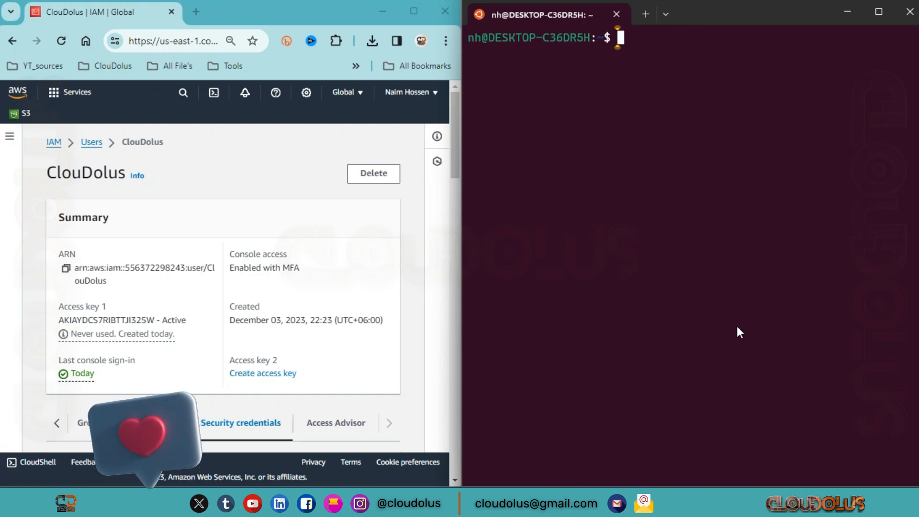
List the account's IAM users from the terminal with aws iam list-users
text(aw)
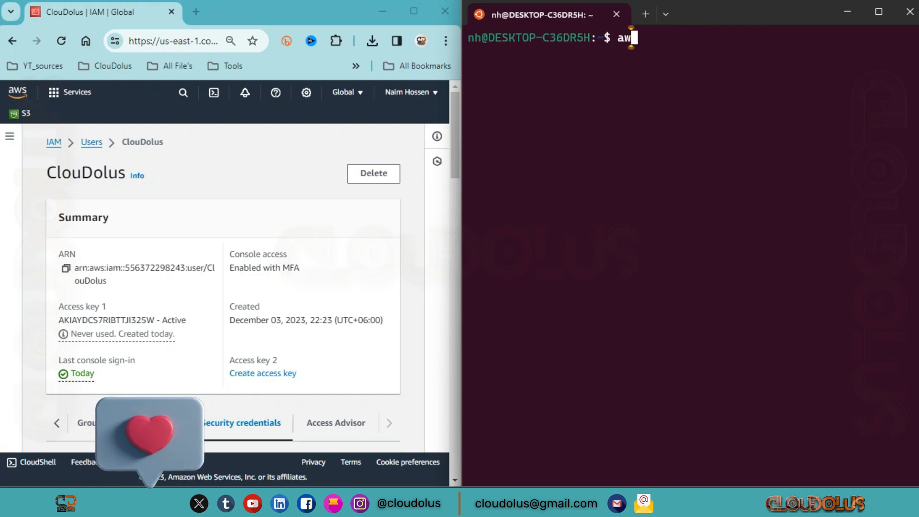
text(s iam)
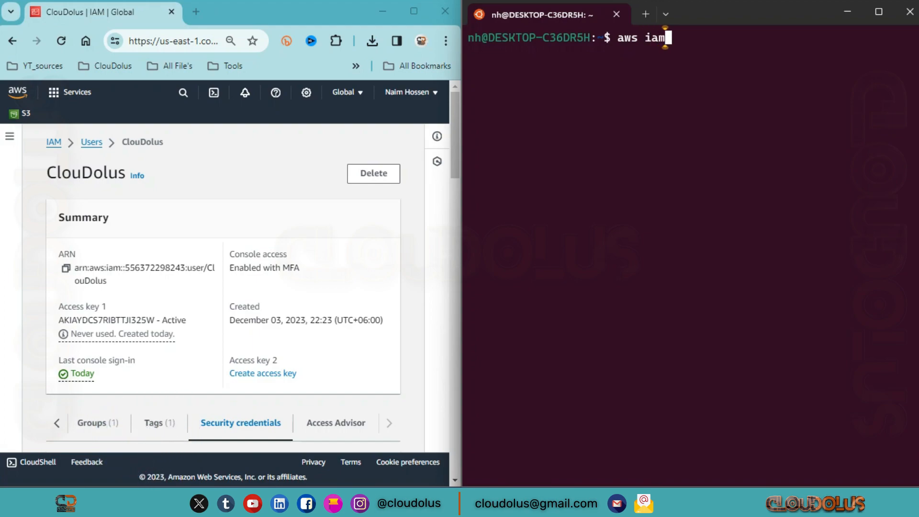
text( list-users)
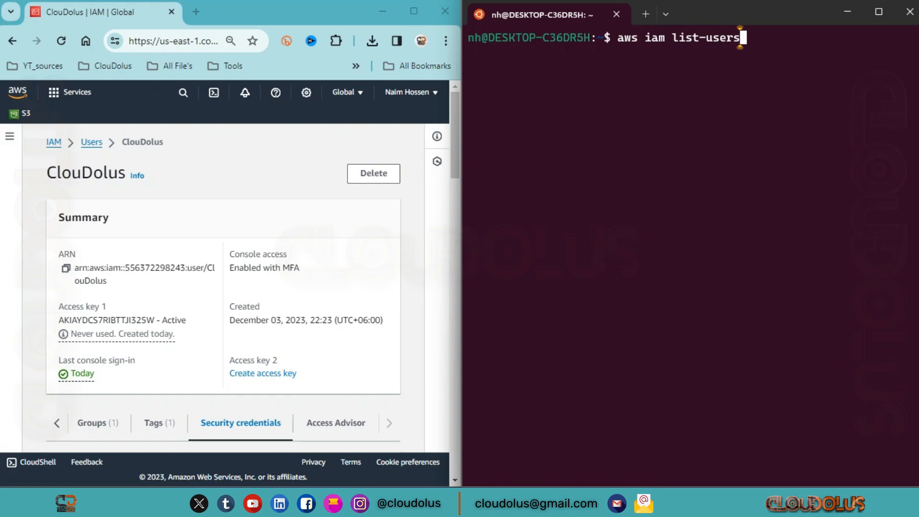
key(Return)
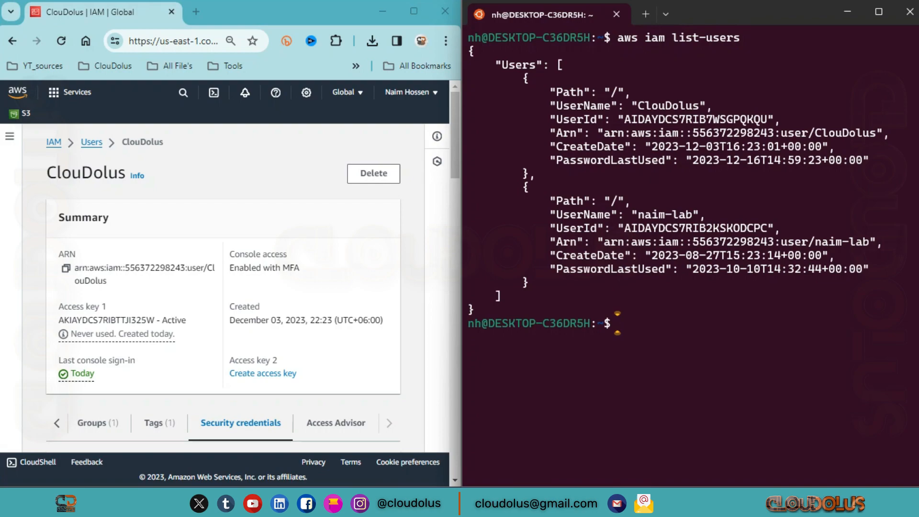
Examine the ClouDolus user's permissions policies and how they are attached in the IAM console
scroll(161, 359, down, 7)
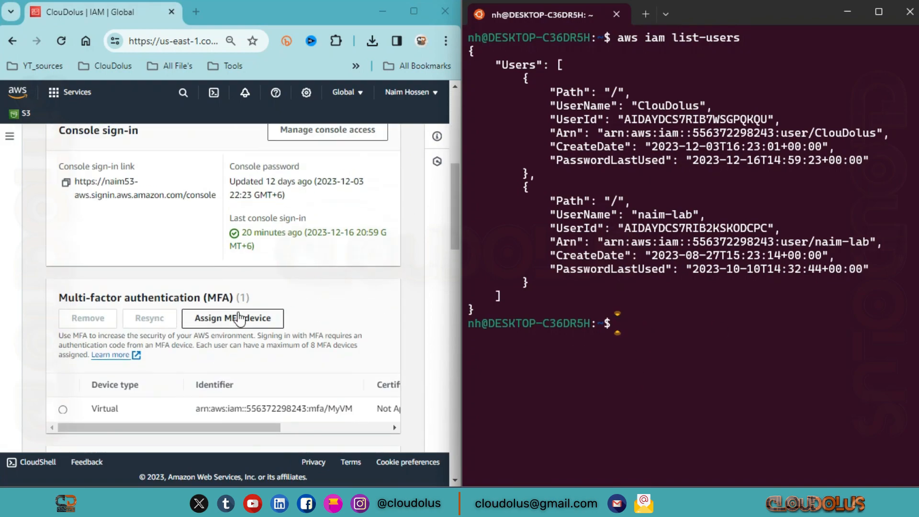
scroll(302, 242, up, 5)
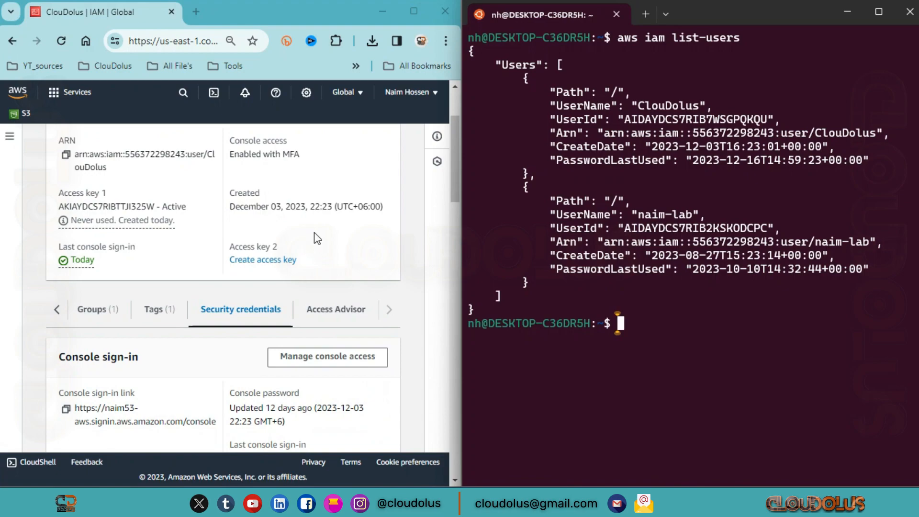
scroll(290, 232, up, 2)
scroll(291, 235, down, 2)
click(56, 310)
click(102, 322)
scroll(189, 325, down, 4)
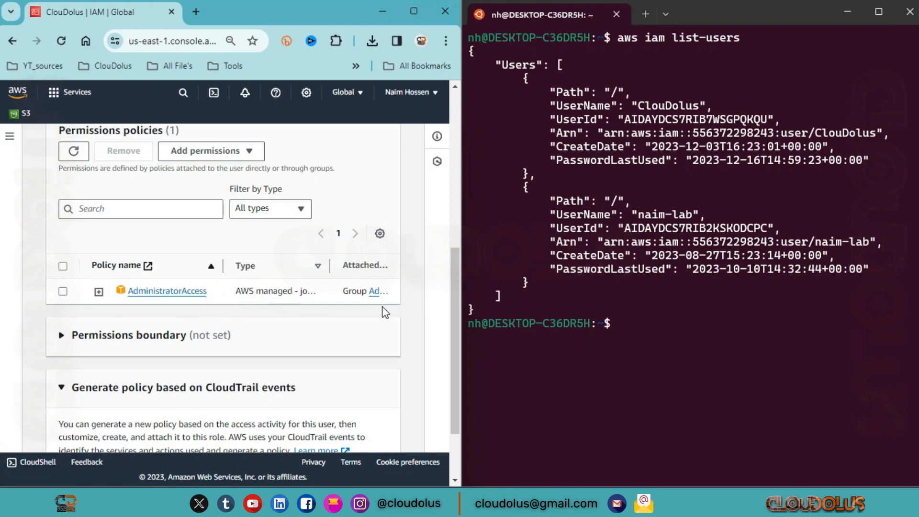
key(ctrl+minus)
key(ctrl+minus)
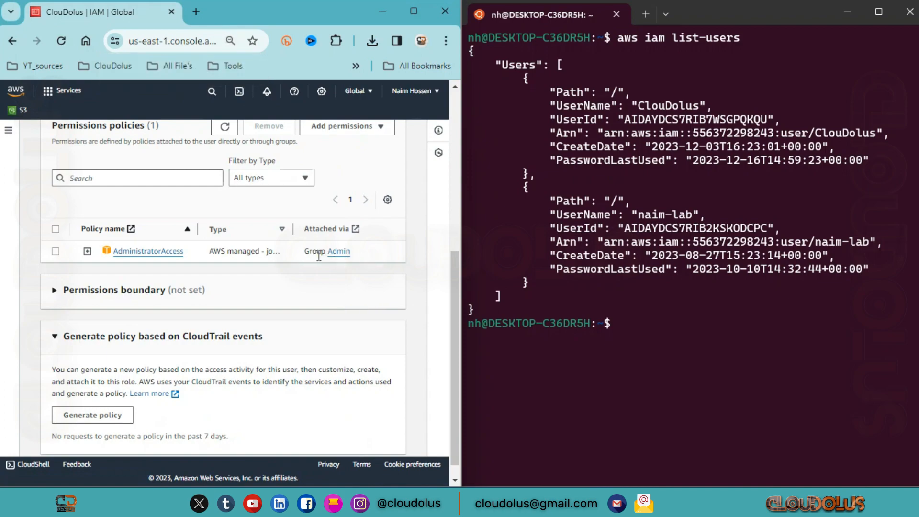
scroll(323, 263, up, 3)
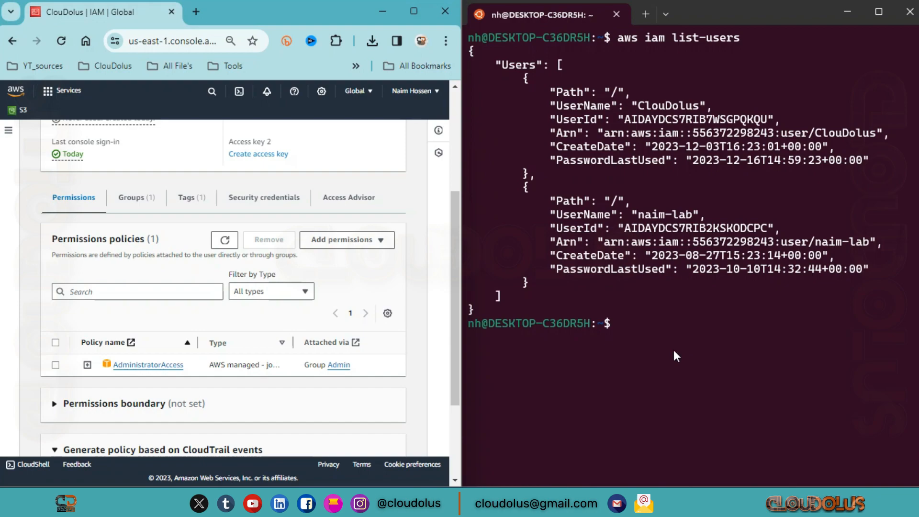
Switch to the Incognito browser window with the IAM users list and examine which user is signed in
mouse_move(555, 502)
click(706, 443)
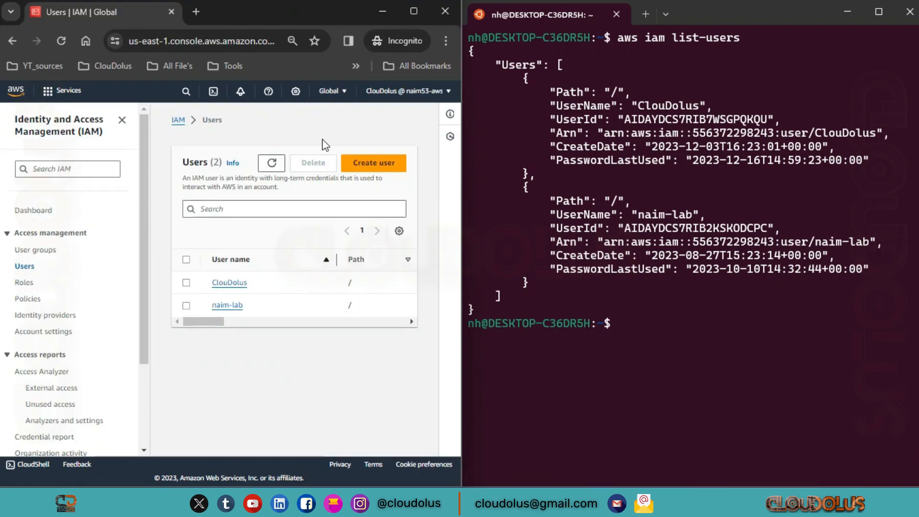
drag(359, 81, 454, 107)
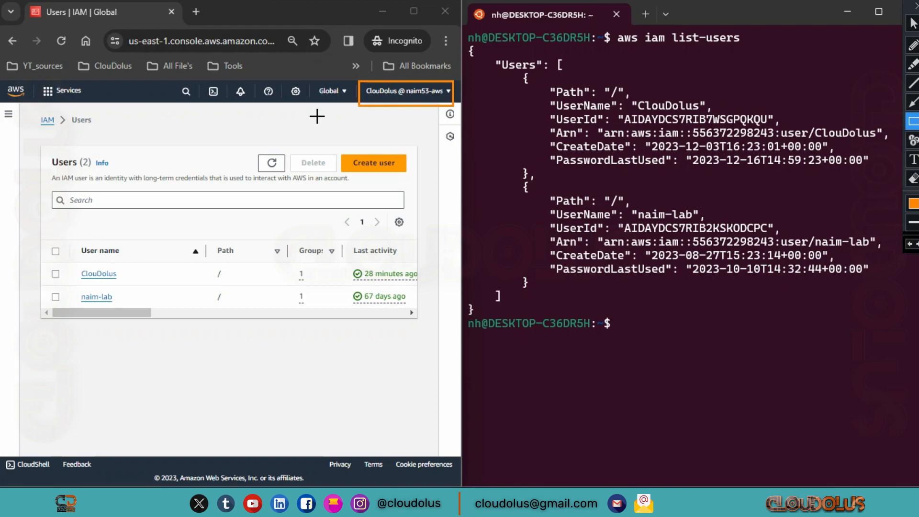
click(913, 23)
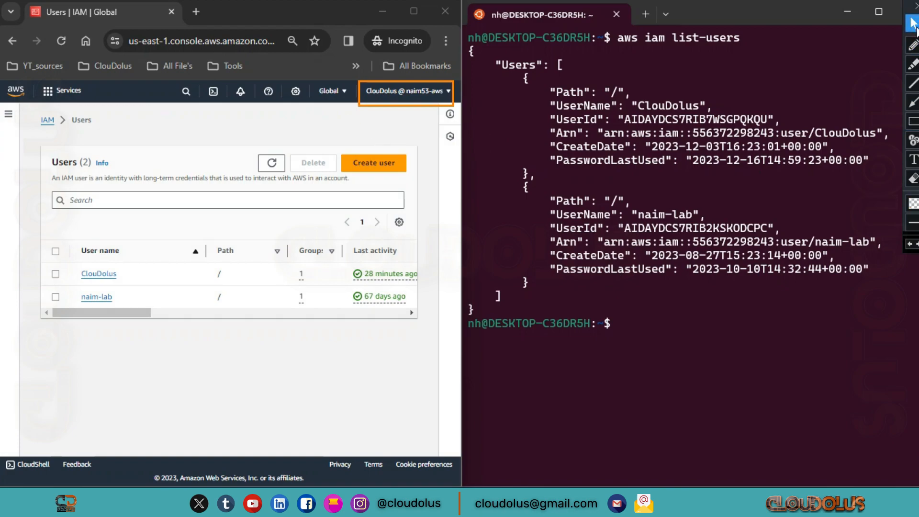
click(911, 244)
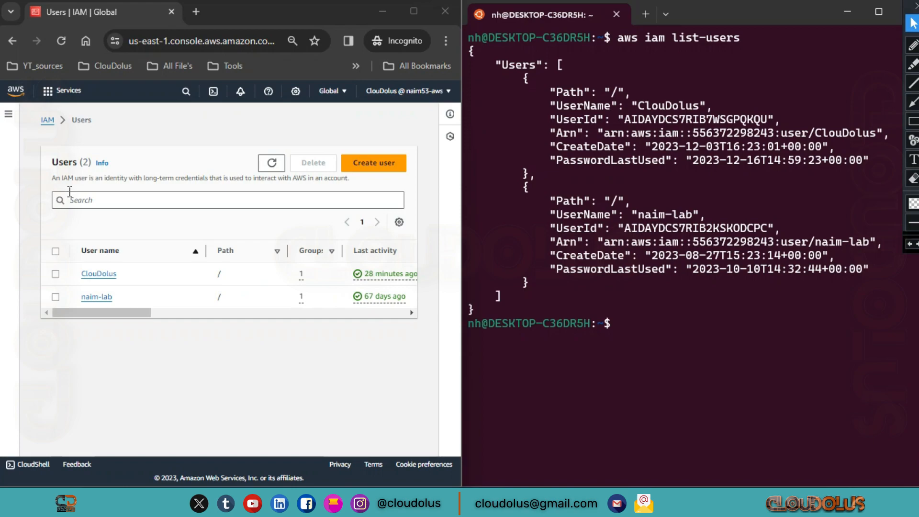
Open the ClouDolus user, examine its permissions policies and compare its user name with the list-users output in the terminal
click(102, 272)
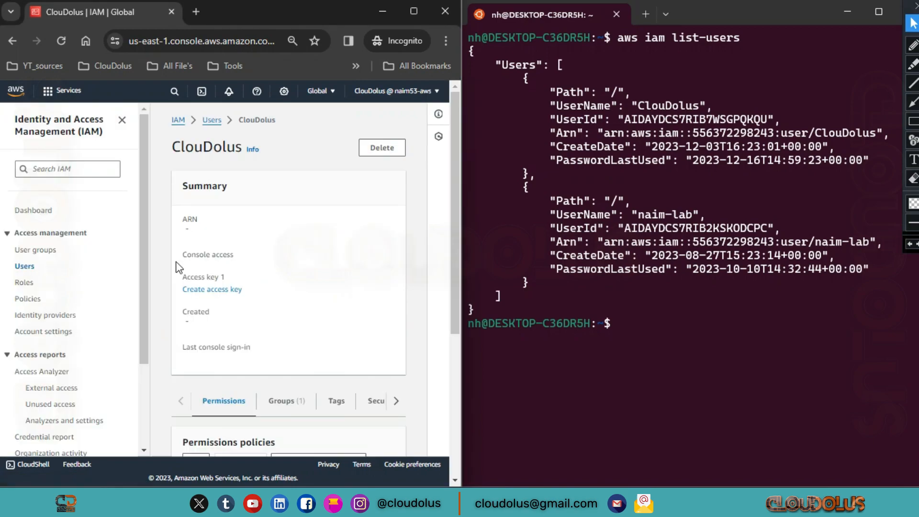
scroll(181, 263, down, 2)
click(123, 120)
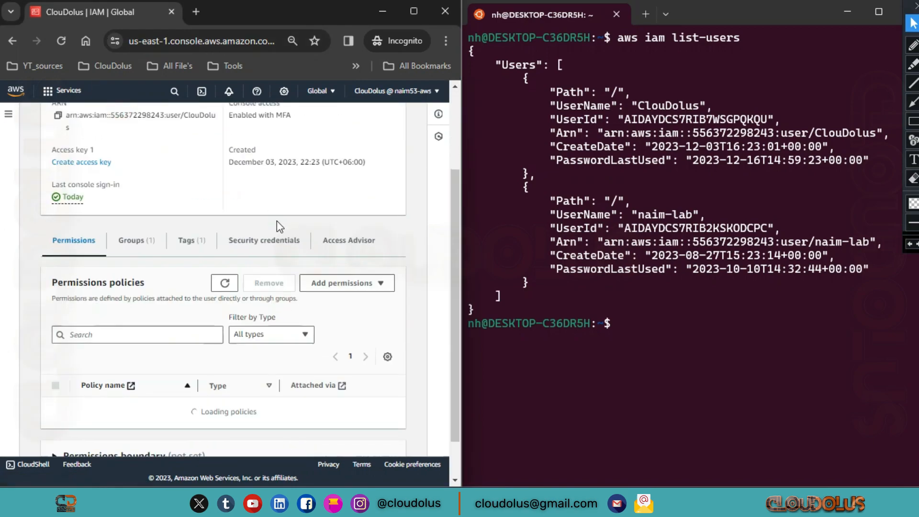
scroll(277, 221, down, 1)
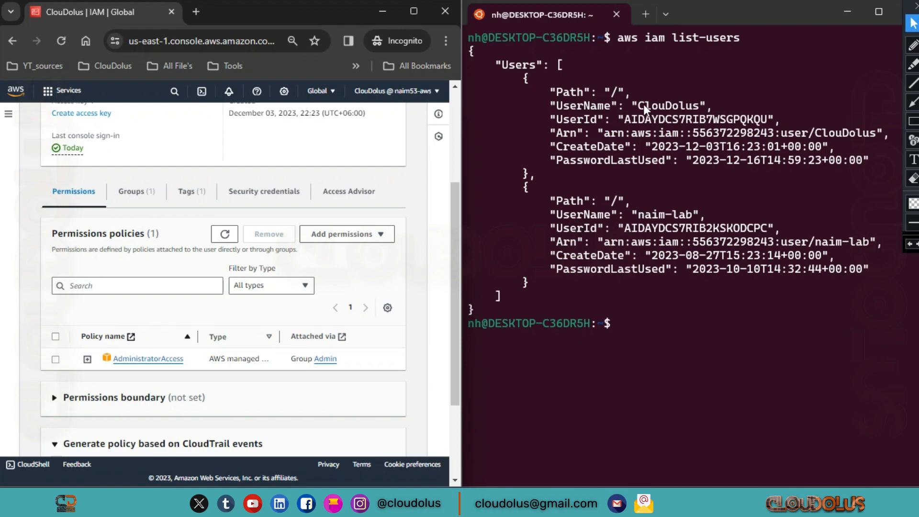
drag(633, 105, 705, 101)
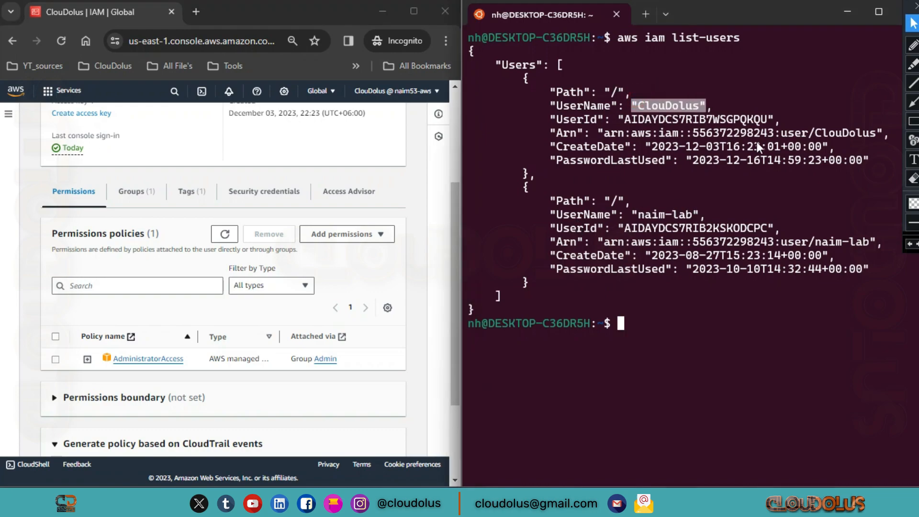
Examine the second IAM user's name in the list-users output and compare it with the first user's entry
drag(713, 211, 627, 210)
scroll(711, 223, up, 7)
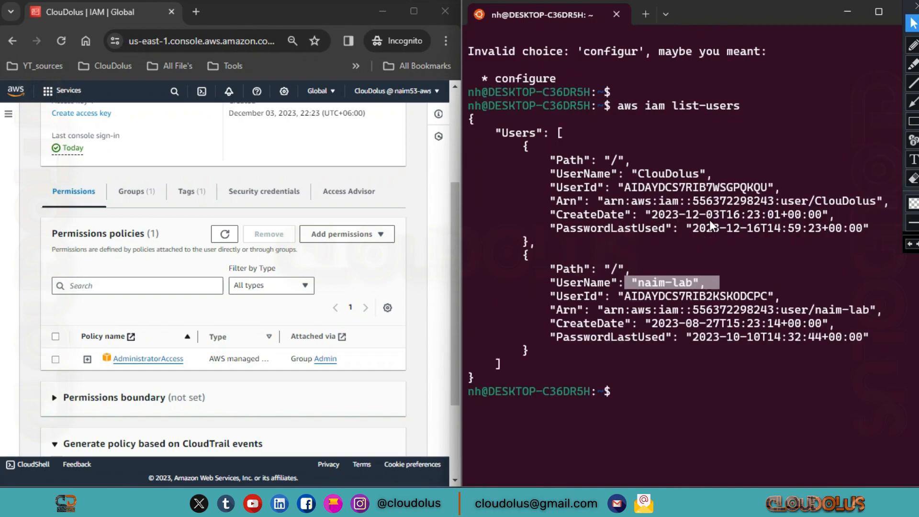
scroll(695, 230, down, 7)
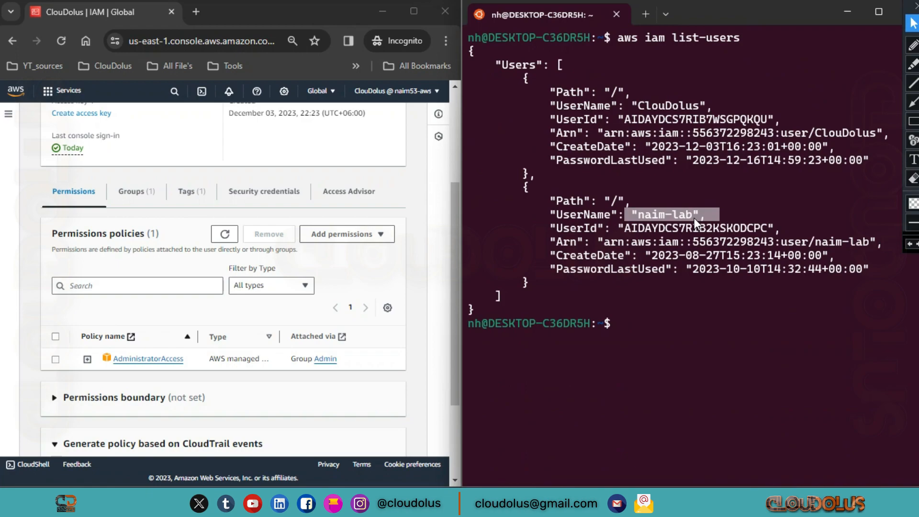
click(684, 297)
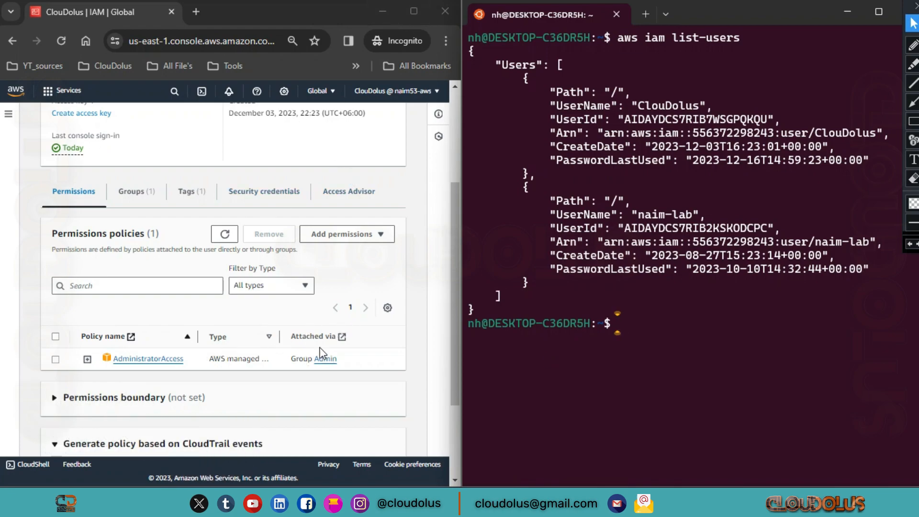
Switch to the administrator's browser window and remove the ClouDolus user from the Admin group
click(389, 9)
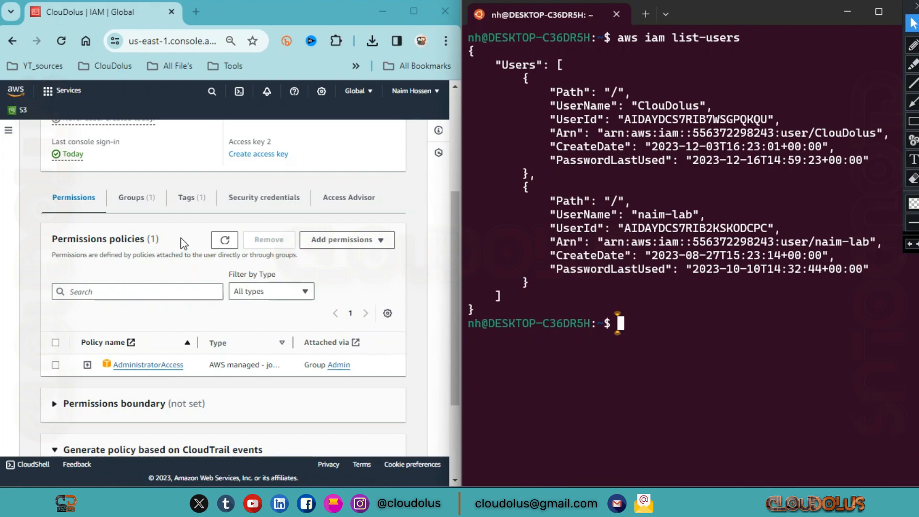
click(142, 201)
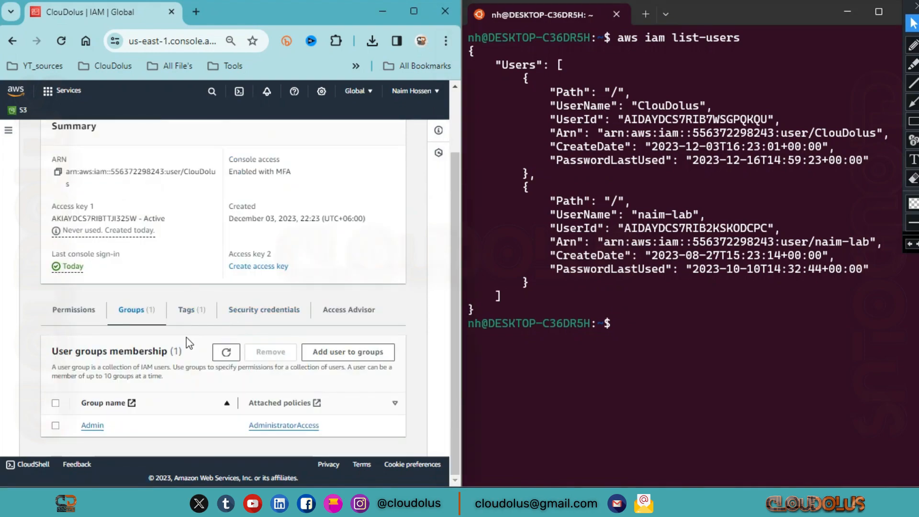
click(56, 425)
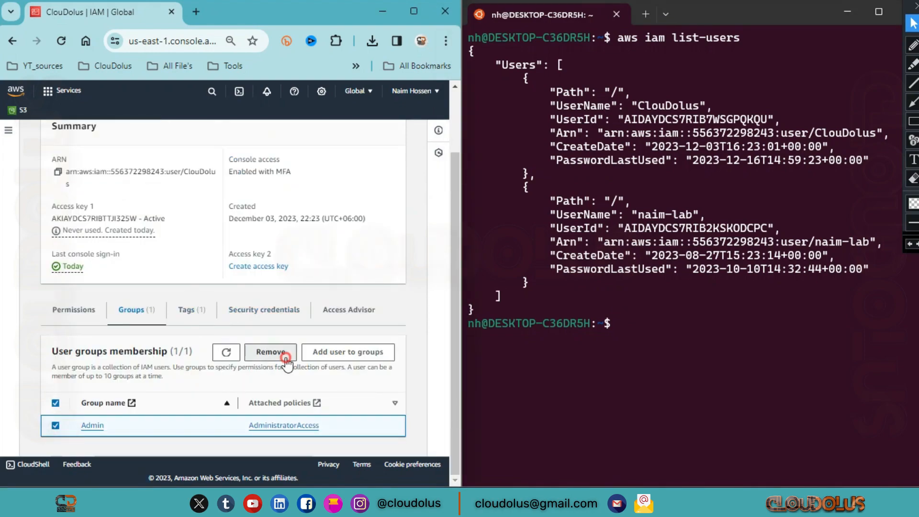
click(265, 352)
click(354, 321)
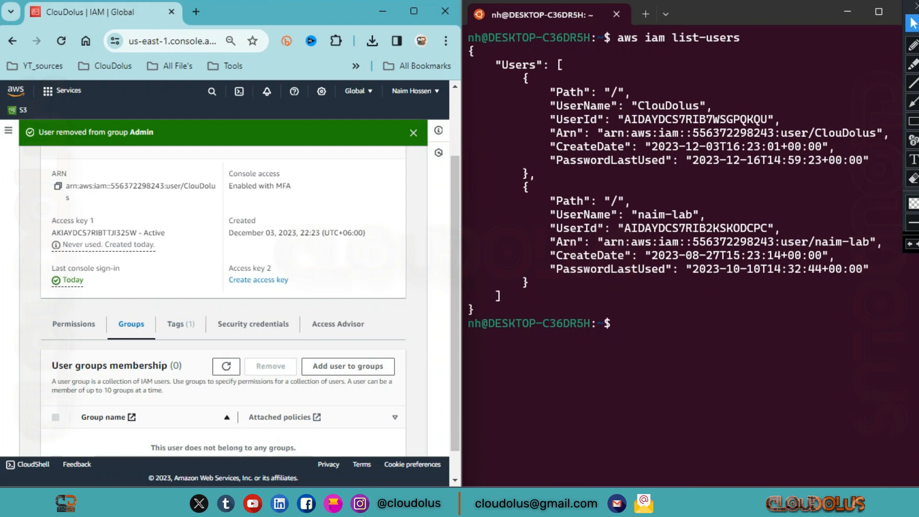
Return to the Incognito window, open the IAM users list and reload it to check ClouDolus's console access
click(746, 501)
scroll(211, 312, up, 4)
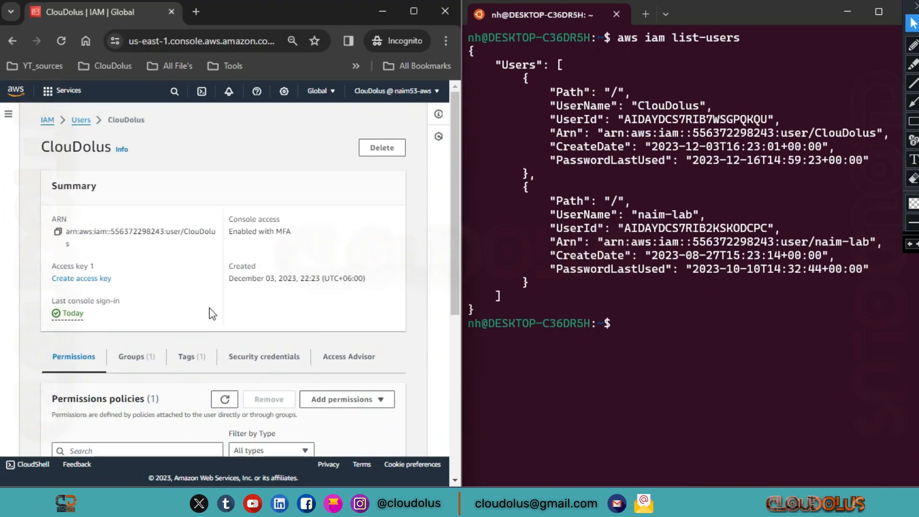
click(81, 119)
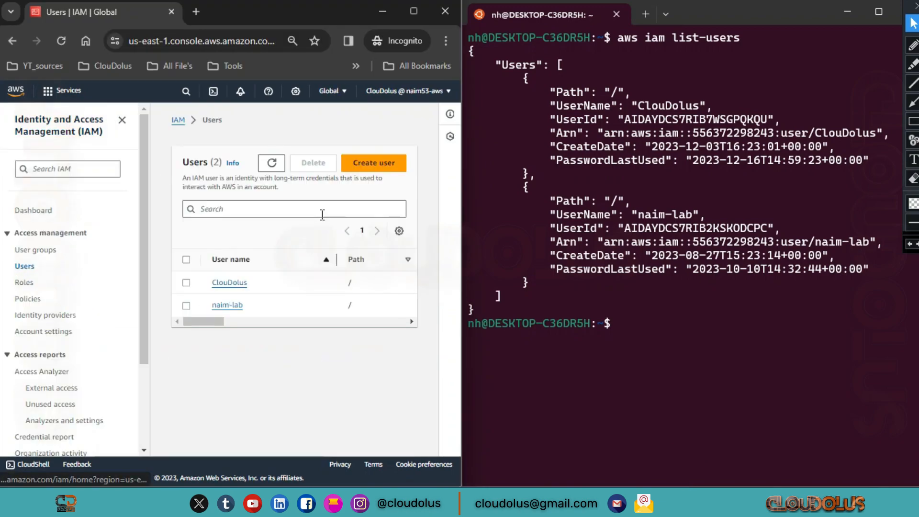
click(122, 120)
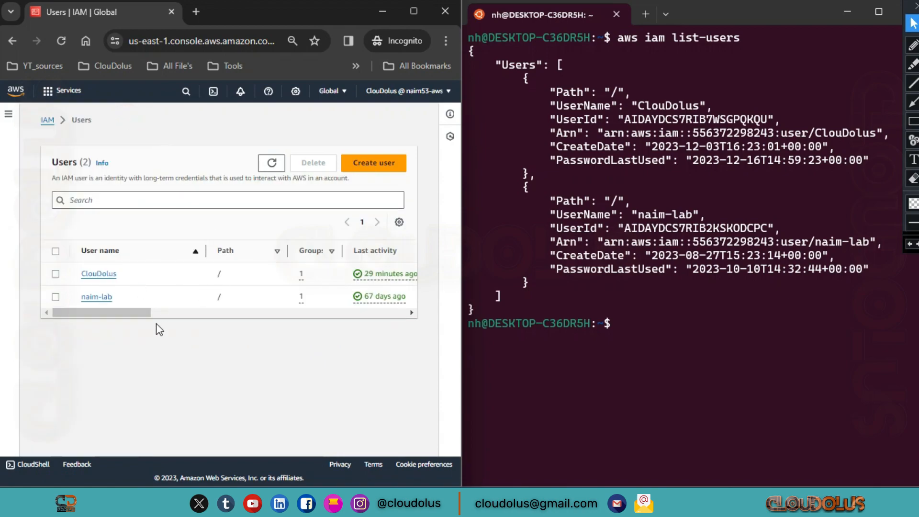
click(59, 37)
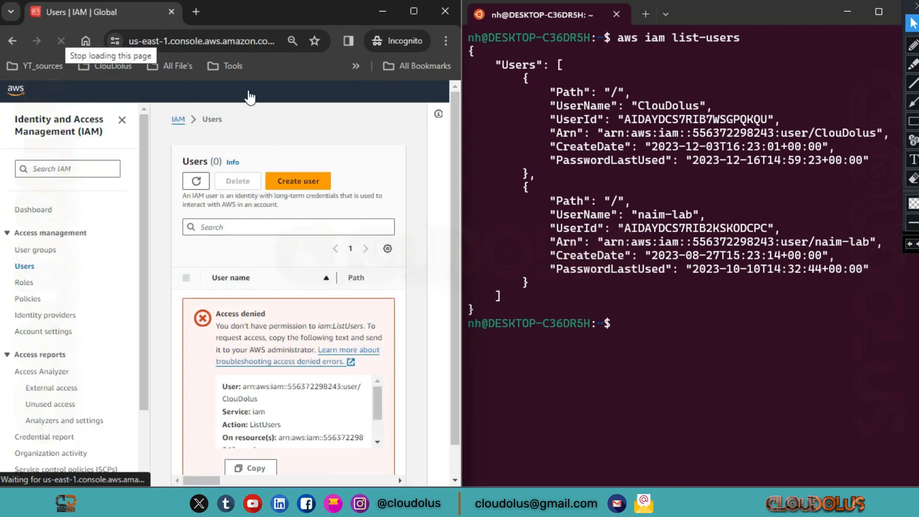
click(122, 120)
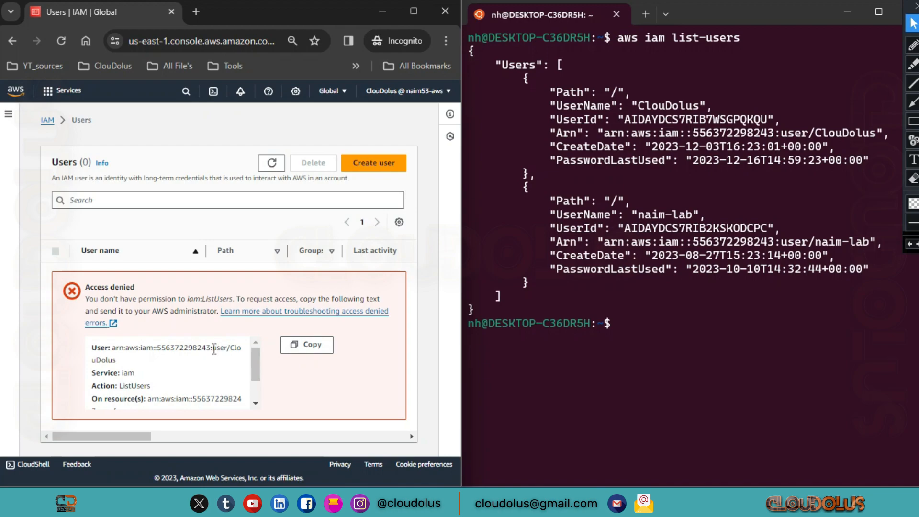
Rerun aws iam list-users in the terminal to test CLI access without the Admin group membership
click(641, 320)
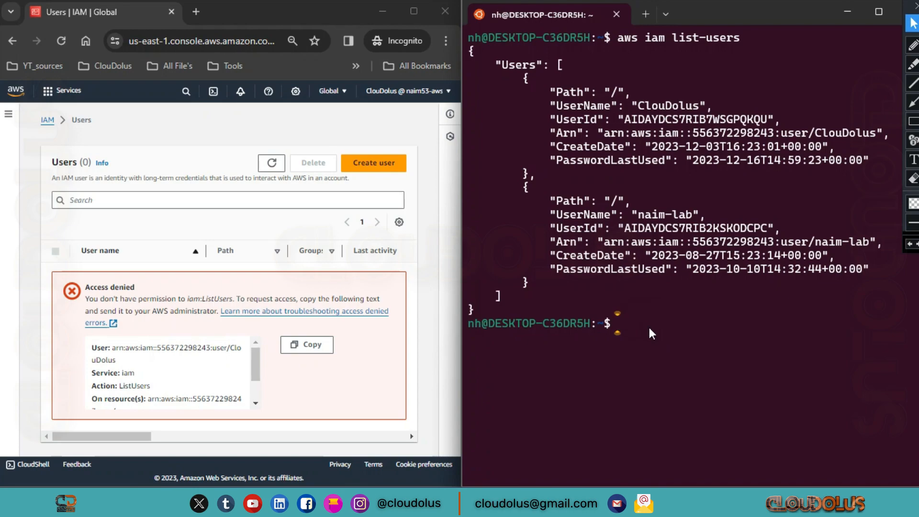
key(Up)
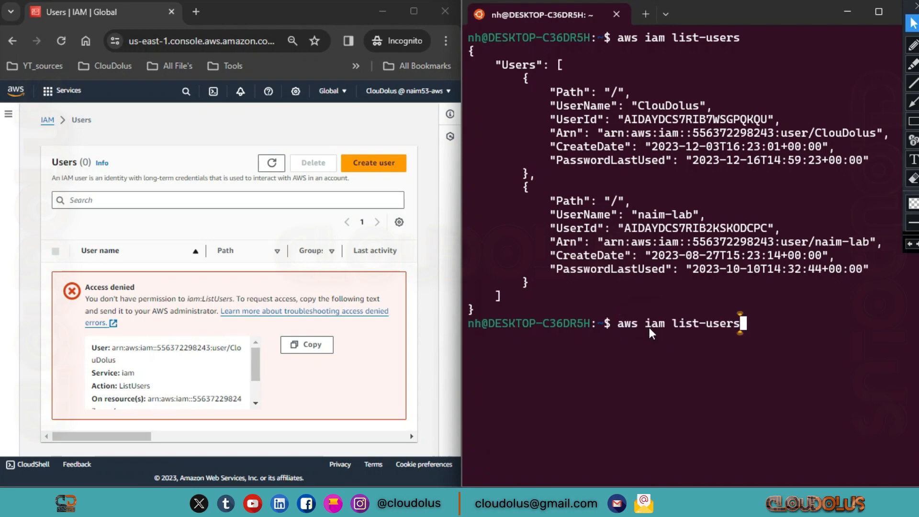
key(Return)
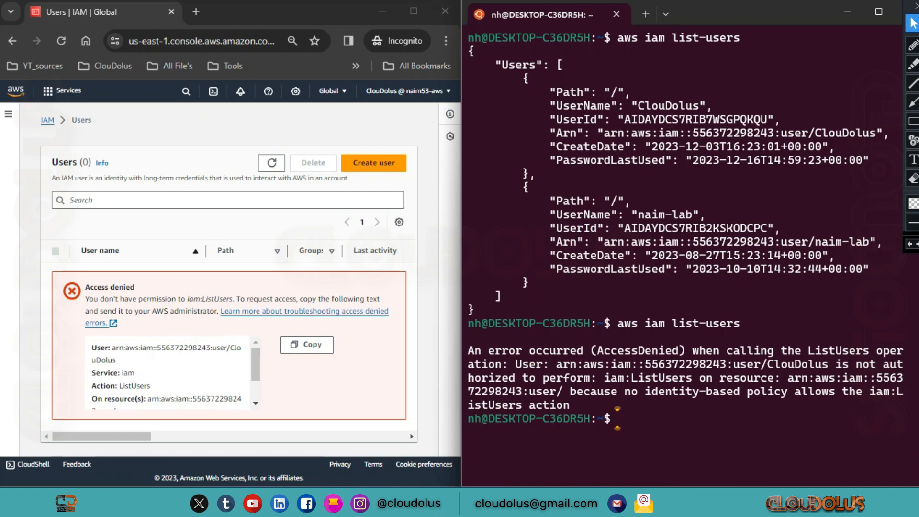
Switch to the administrator's browser window, add the ClouDolus user back to the Admin group and review its group membership
click(387, 11)
scroll(64, 344, down, 1)
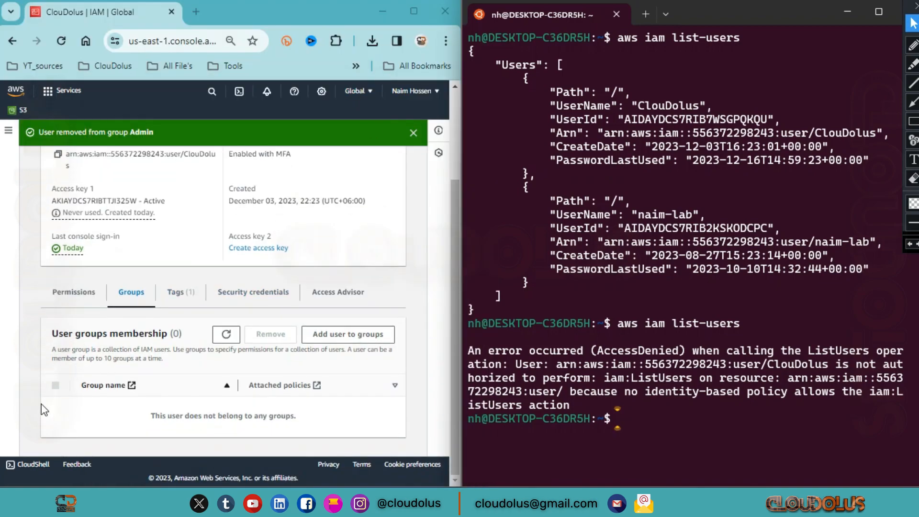
click(345, 336)
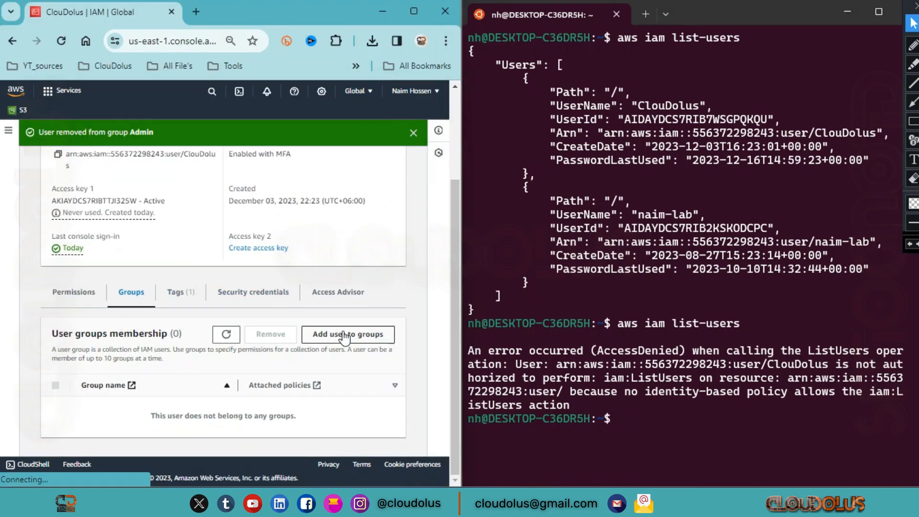
click(53, 312)
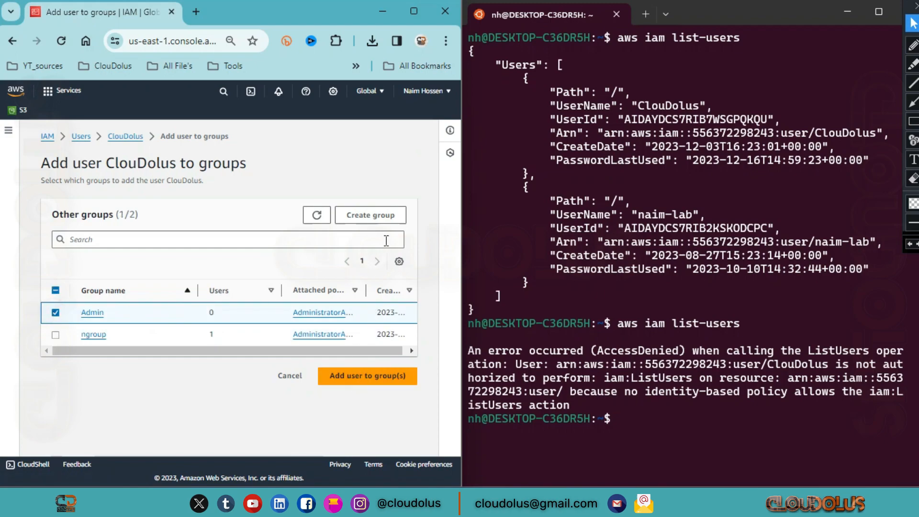
click(369, 375)
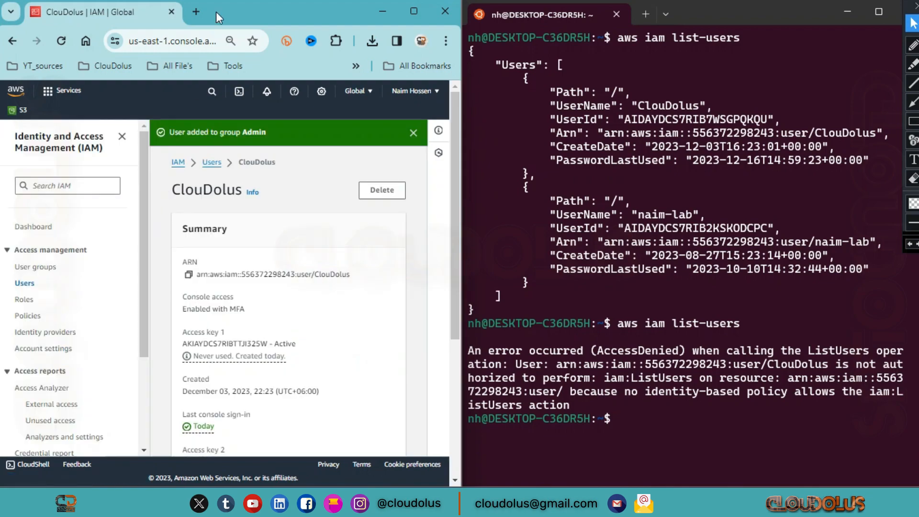
scroll(346, 368, down, 5)
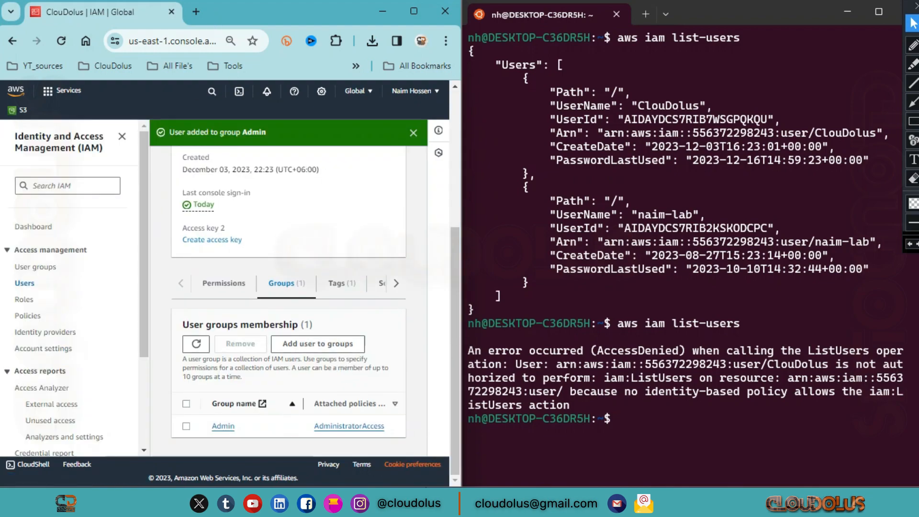
Reload the IAM users list in the Incognito window to check console access with the Admin group membership restored
click(675, 447)
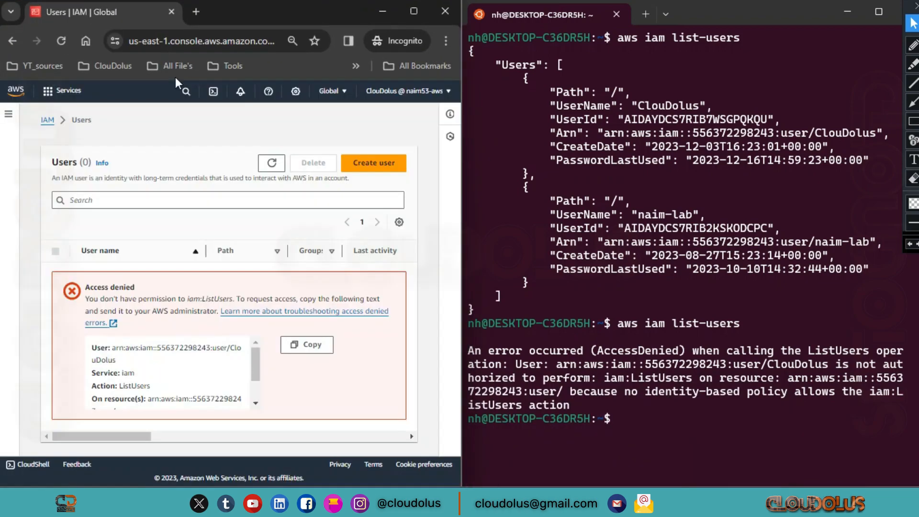
click(64, 47)
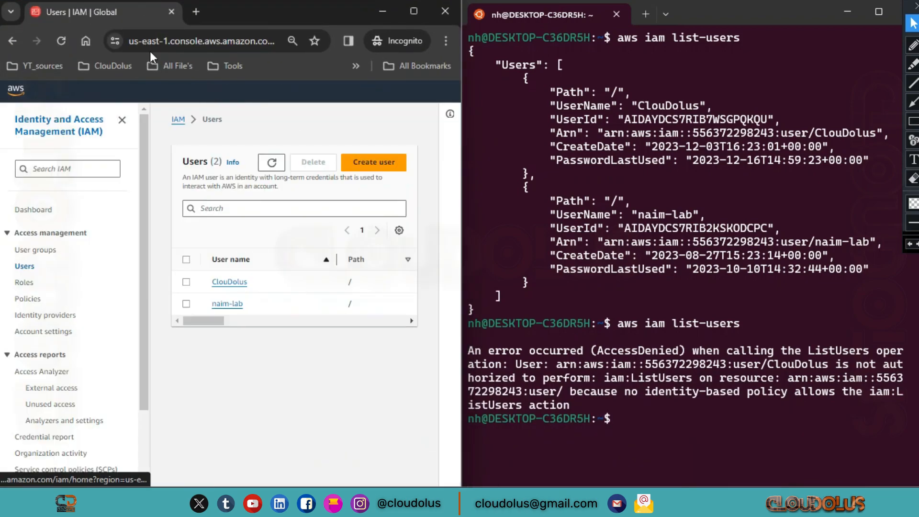
click(116, 123)
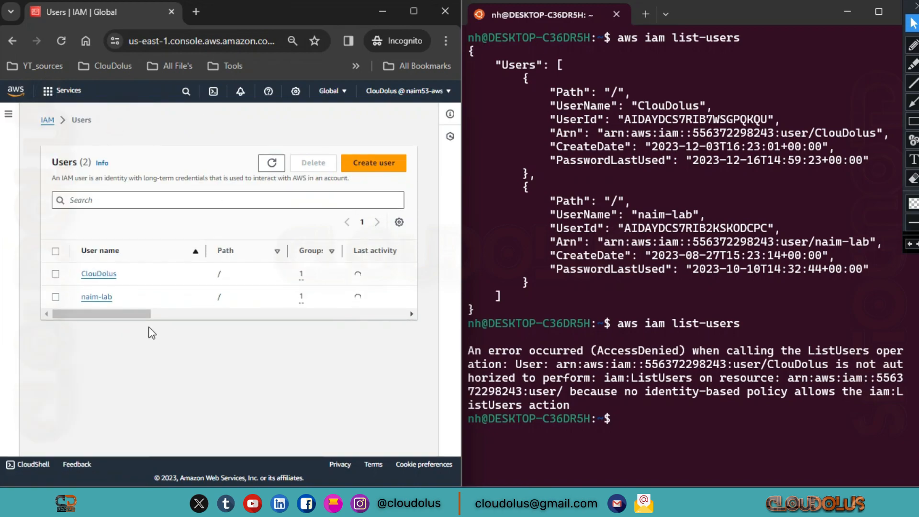
Run aws iam list-users in the terminal again to test CLI access with the Admin group restored
click(631, 416)
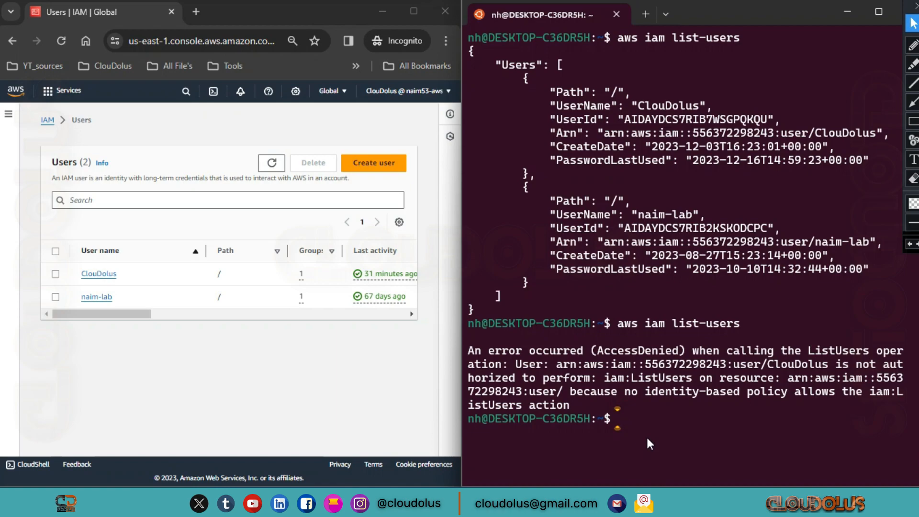
key(Up)
key(Return)
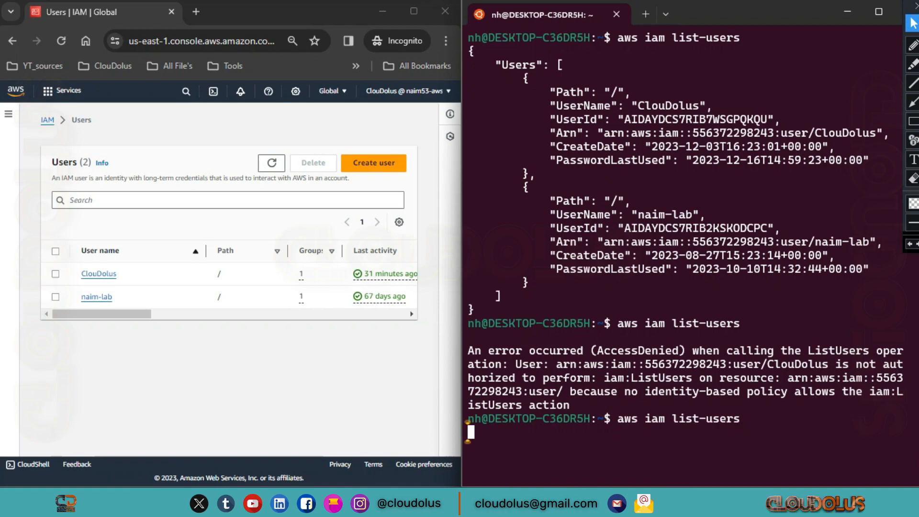